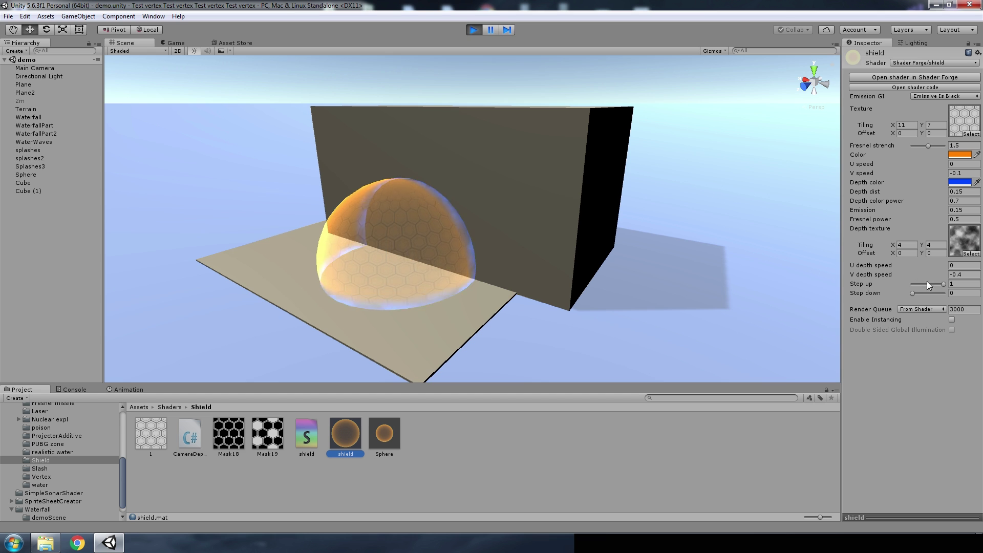
# Try out the Step up and Step down values of the shield material on the sphere
pyautogui.moveTo(927, 284); pyautogui.dragTo(947, 285)
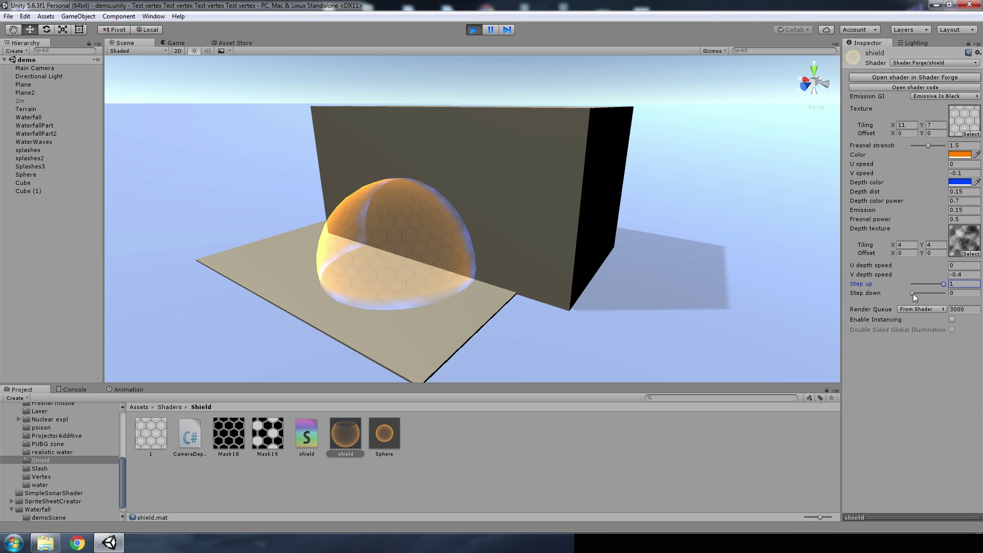
pyautogui.click(913, 293)
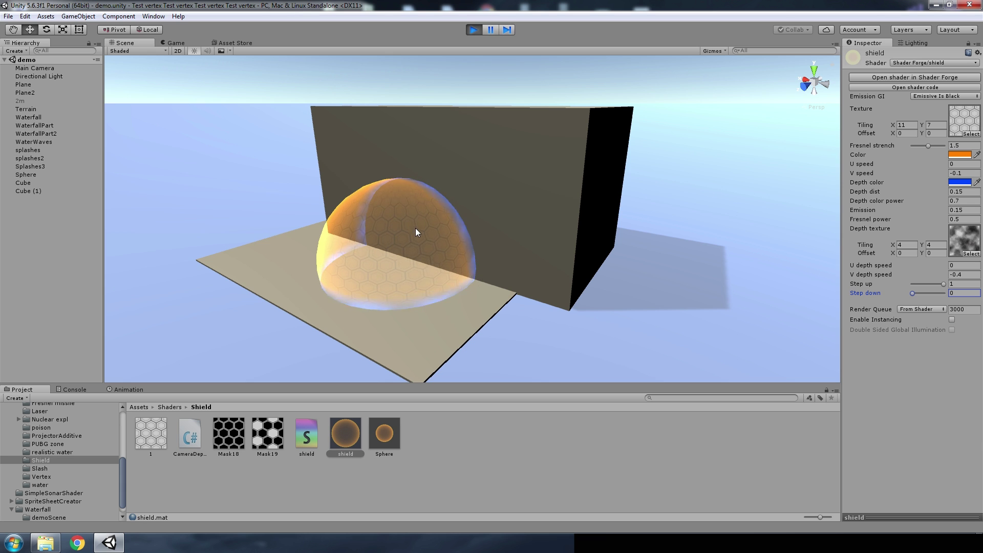
pyautogui.rightClick(394, 224)
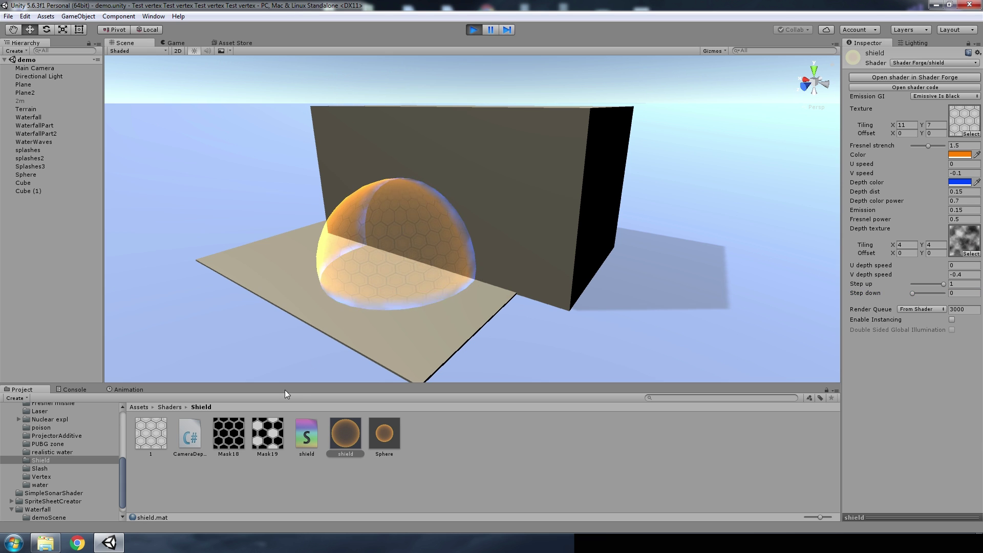
# Inspect the Sphere object and the Depth color power and Depth dist properties of its shield material
pyautogui.click(25, 175)
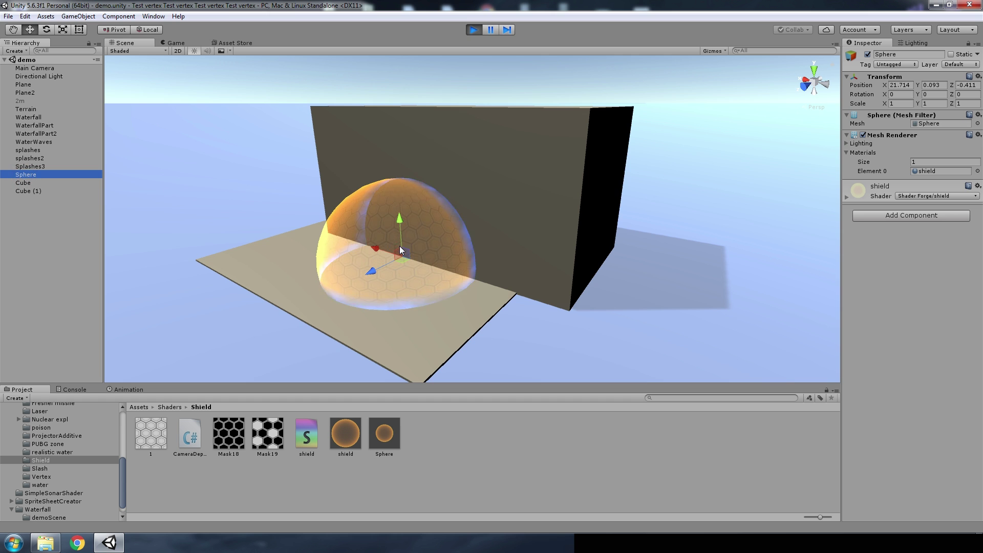
pyautogui.moveTo(401, 253); pyautogui.dragTo(364, 339)
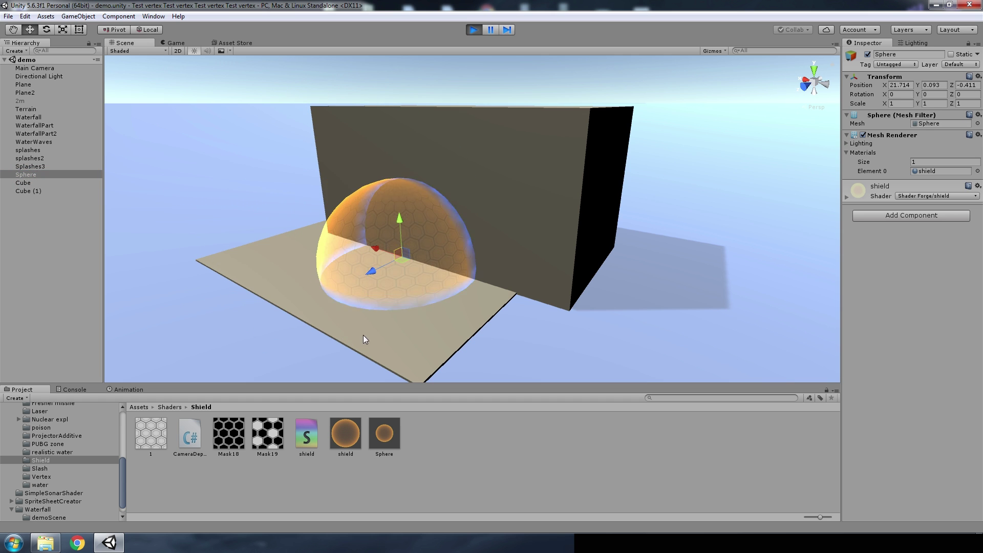
pyautogui.click(346, 434)
pyautogui.click(946, 201)
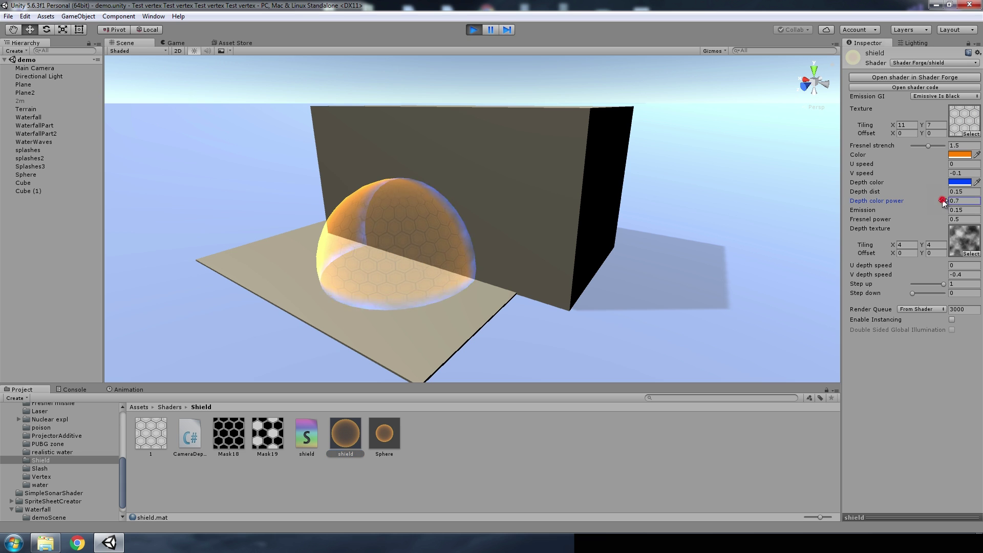
pyautogui.click(948, 192)
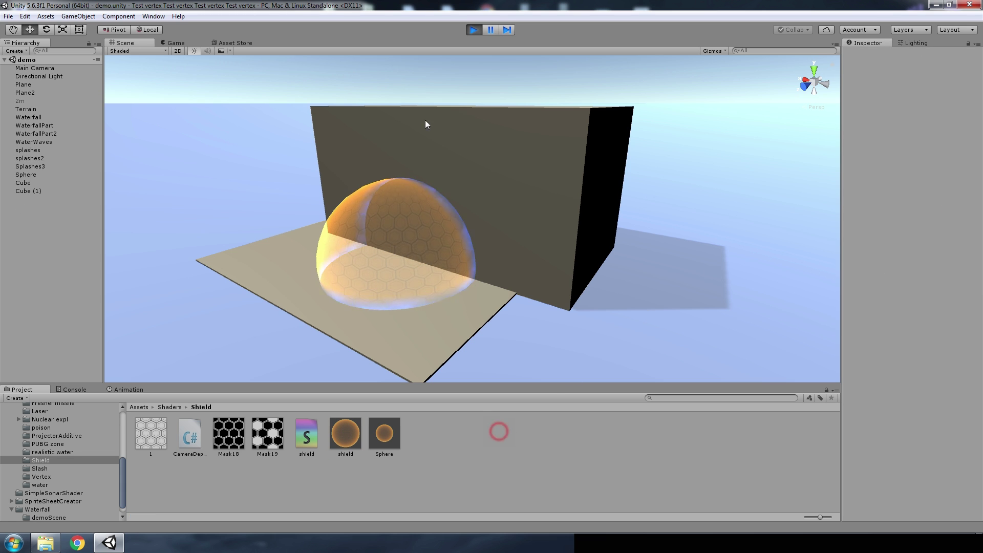
# Stop play mode and open the shield shader from the Shield folder in Shader Forge
pyautogui.click(473, 30)
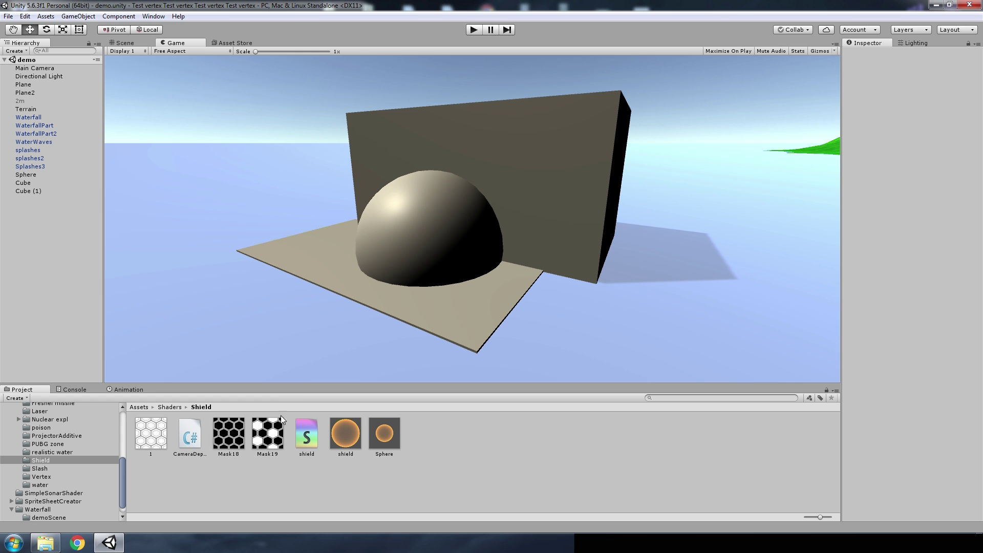
pyautogui.click(306, 433)
pyautogui.click(896, 169)
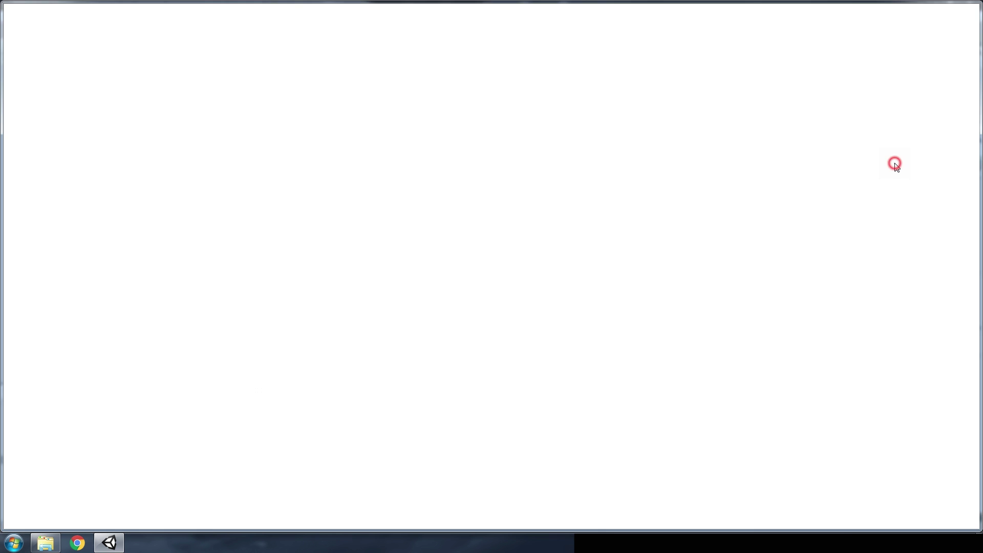
# Examine the node graph's U/V speed, hexagon texture, Emission and Fresnel branches and how they are added together
pyautogui.moveTo(545, 208); pyautogui.dragTo(774, 167, button='middle')
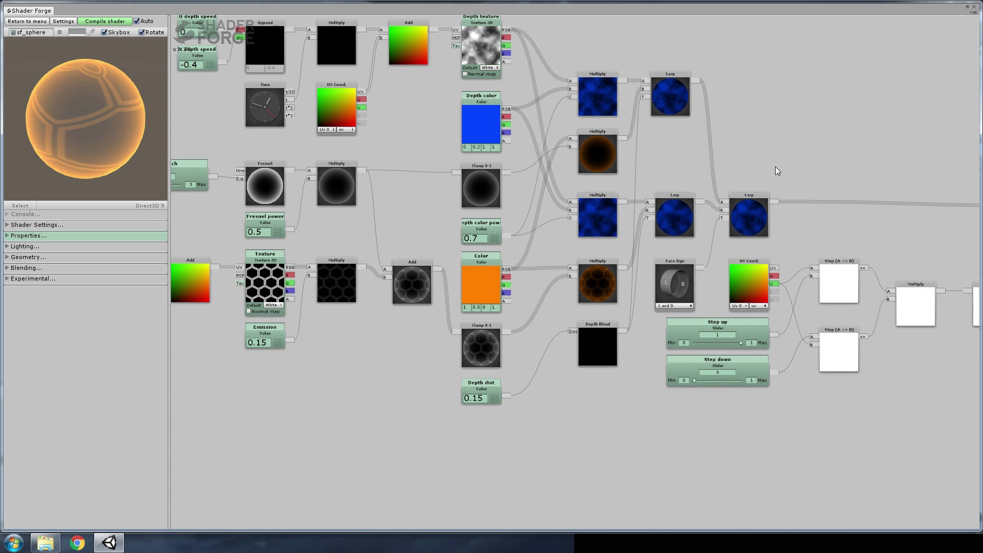
pyautogui.moveTo(414, 376); pyautogui.dragTo(708, 359, button='middle')
pyautogui.scroll(4, 552, 274)
pyautogui.moveTo(559, 271); pyautogui.dragTo(574, 283, button='middle')
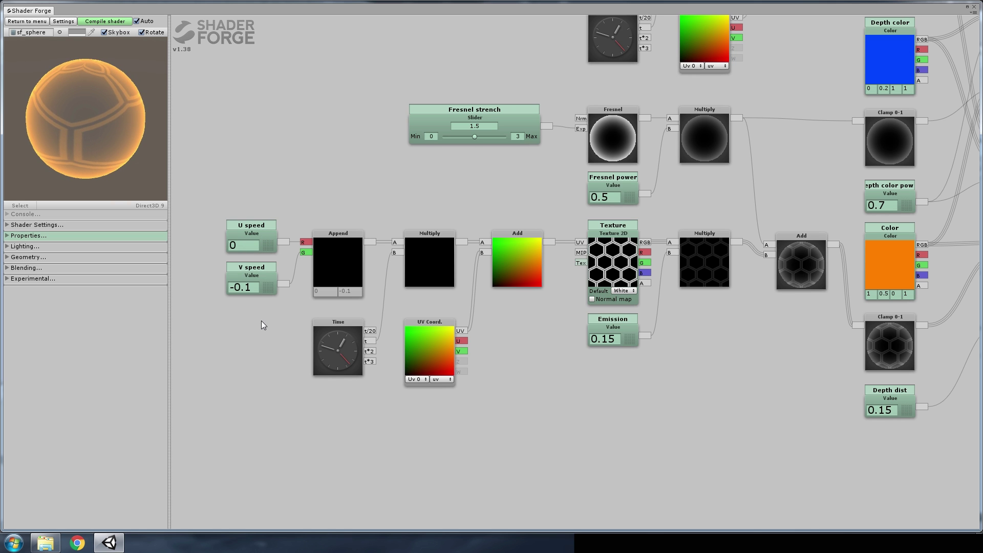
pyautogui.moveTo(523, 320); pyautogui.dragTo(379, 348)
pyautogui.scroll(-1, 275, 352)
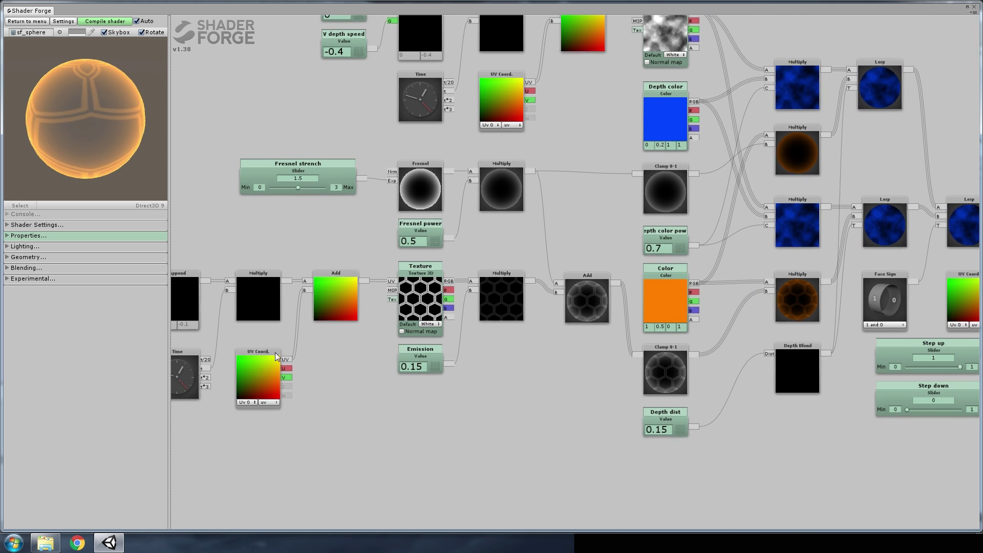
pyautogui.scroll(1, 514, 326)
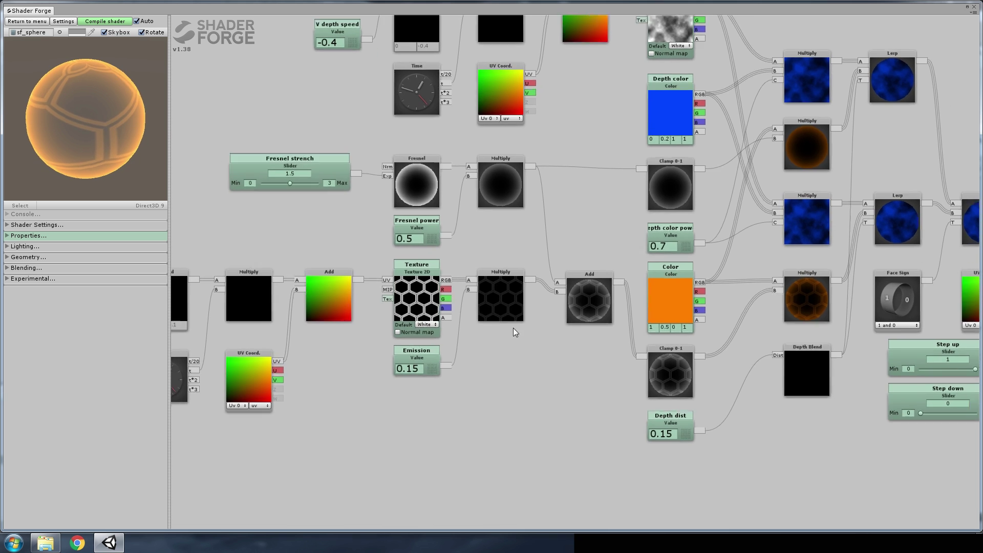
pyautogui.moveTo(513, 329); pyautogui.dragTo(302, 358)
pyautogui.scroll(-10, 294, 369)
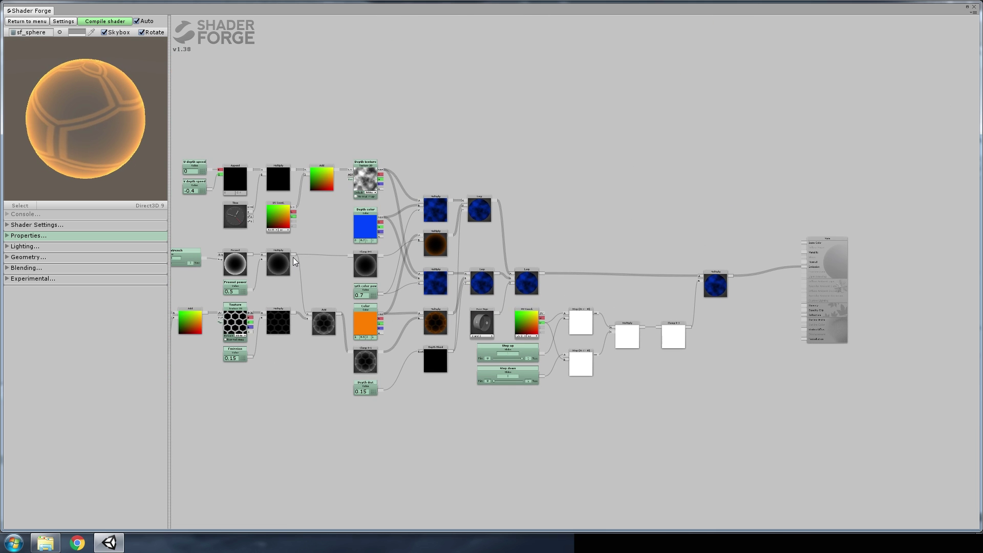
# Preview the Fresnel Multiply node on the main node's Emission input, rotating the preview sphere, and restore the final Multiply connection
pyautogui.moveTo(294, 255); pyautogui.dragTo(806, 270)
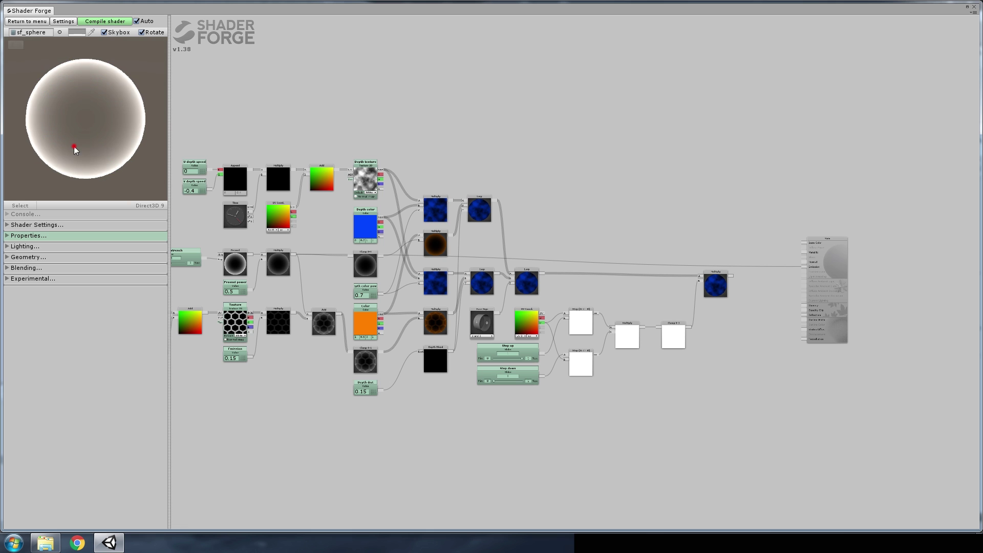
pyautogui.moveTo(74, 149); pyautogui.dragTo(118, 112)
pyautogui.scroll(2, 688, 245)
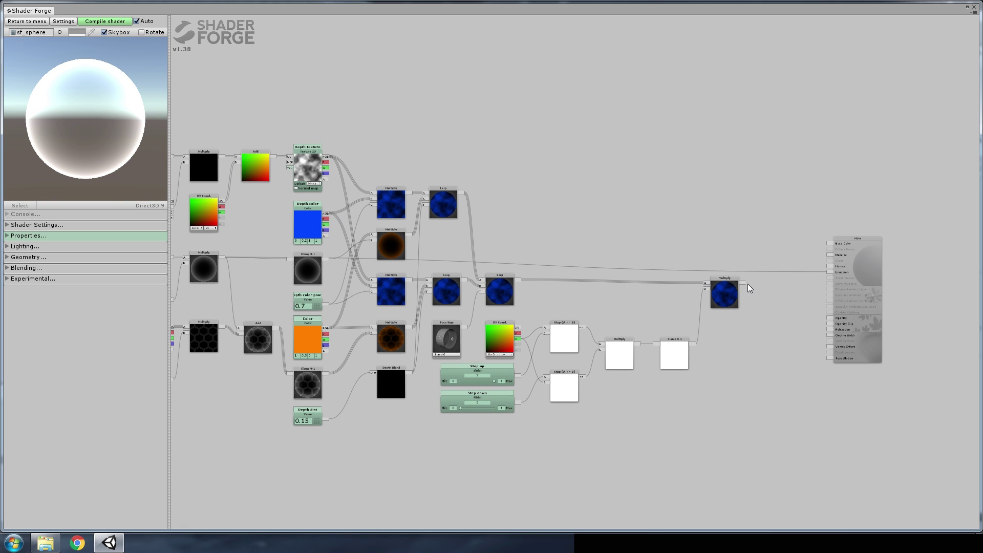
pyautogui.moveTo(743, 281); pyautogui.dragTo(831, 272)
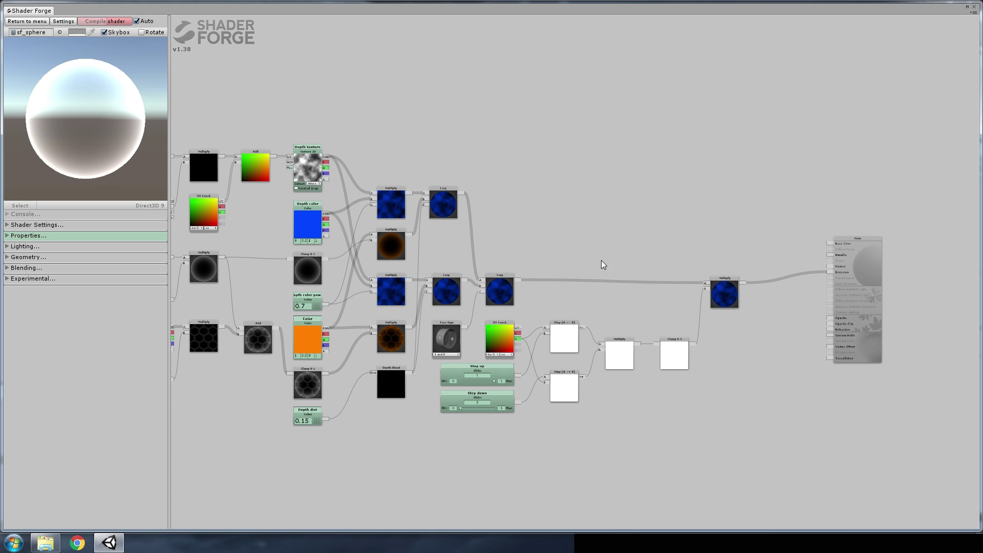
# Examine the depth texture branch, from U/V depth speed through Depth texture and Depth color to the Multiply and Lerp nodes
pyautogui.scroll(5, 292, 232)
pyautogui.moveTo(295, 230); pyautogui.dragTo(539, 307, button='middle')
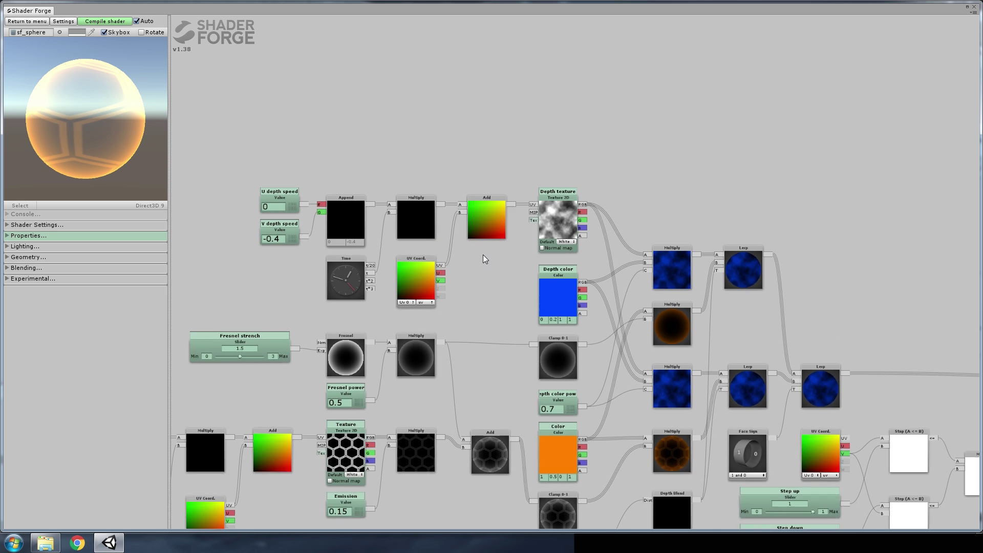
pyautogui.scroll(5, 491, 255)
pyautogui.moveTo(496, 251); pyautogui.dragTo(558, 243, button='middle')
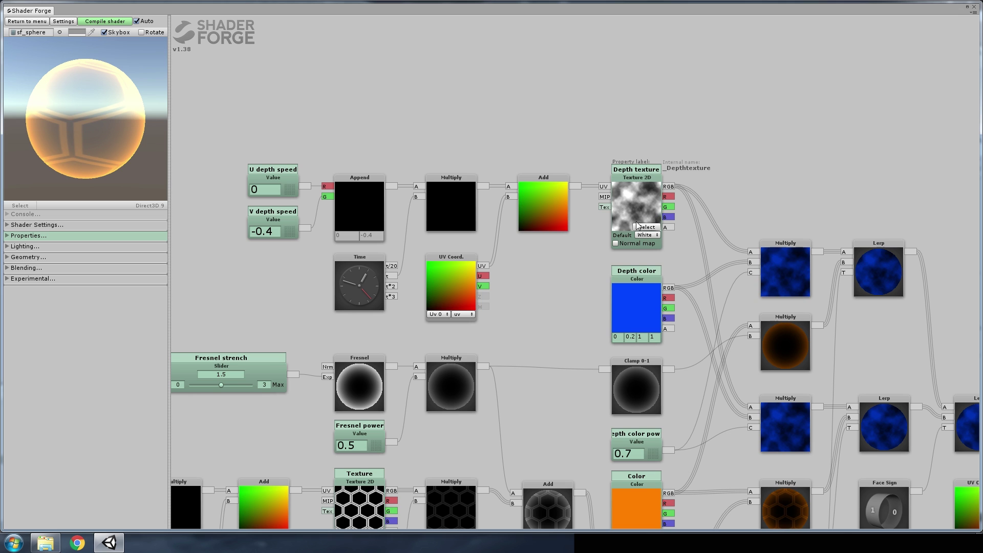
pyautogui.moveTo(777, 185); pyautogui.dragTo(638, 117, button='middle')
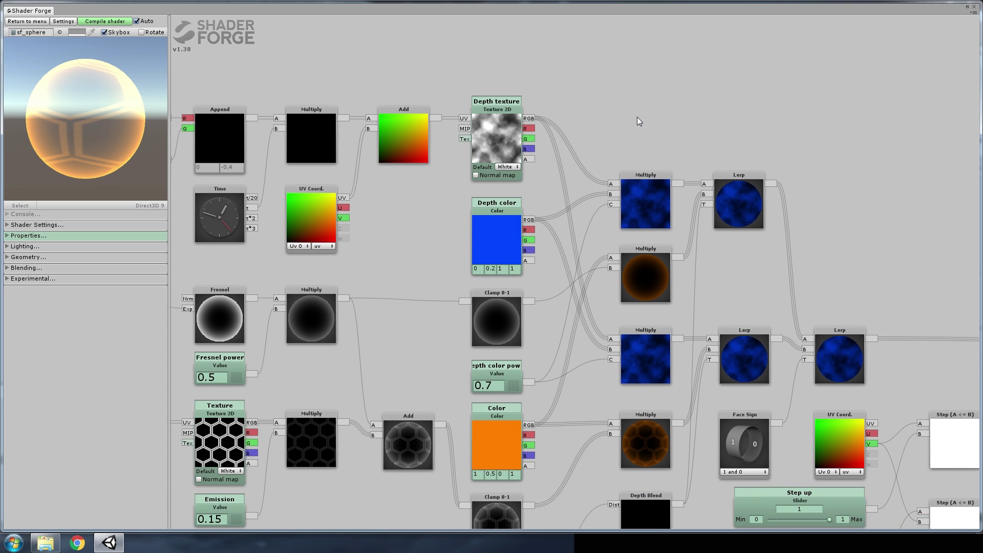
pyautogui.moveTo(789, 193); pyautogui.dragTo(748, 138, button='middle')
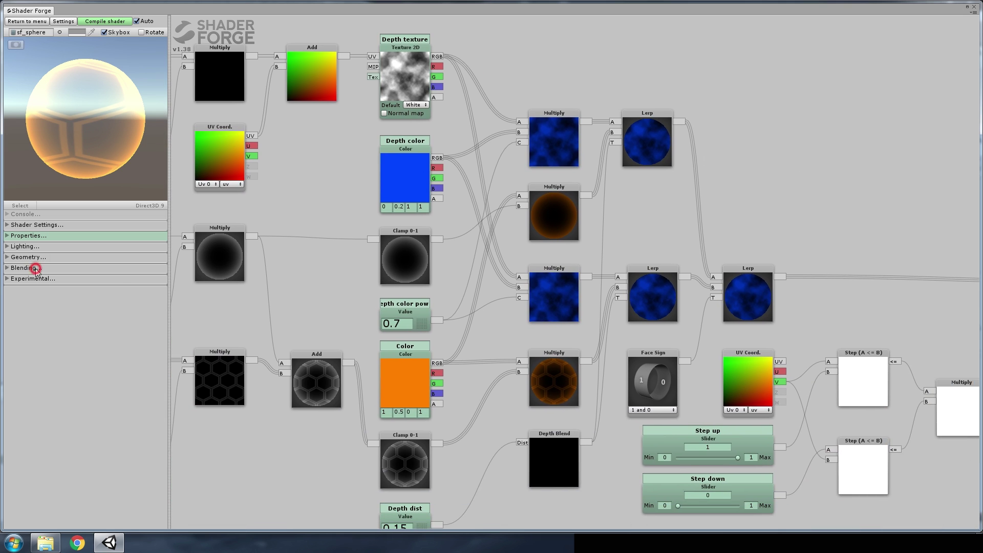
# Check the shader's Blending settings and examine how Depth dist and Depth Blend feed the Lerp nodes
pyautogui.click(35, 268)
pyautogui.click(37, 268)
pyautogui.moveTo(641, 208); pyautogui.dragTo(634, 198, button='middle')
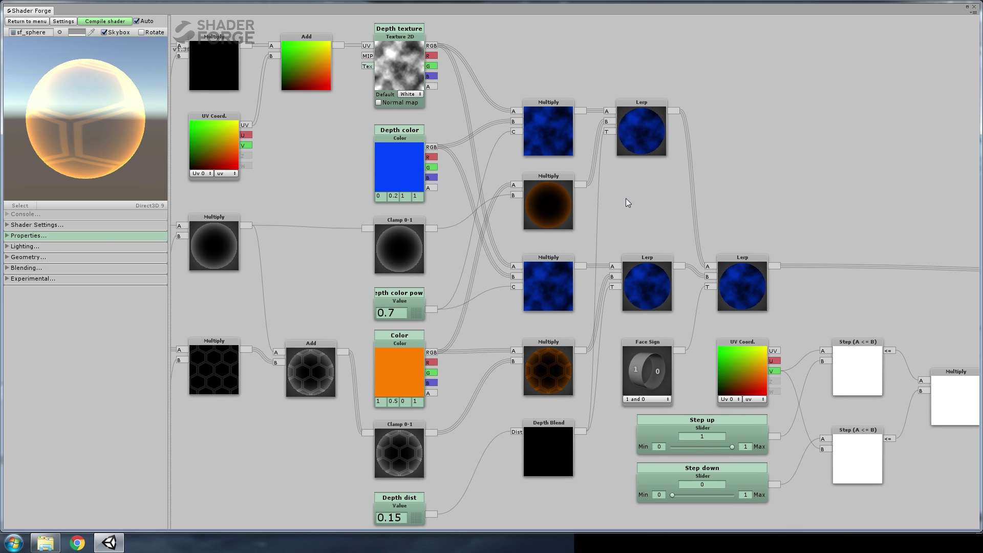
pyautogui.scroll(-1, 626, 199)
pyautogui.moveTo(568, 462); pyautogui.dragTo(548, 352, button='middle')
pyautogui.scroll(1, 548, 353)
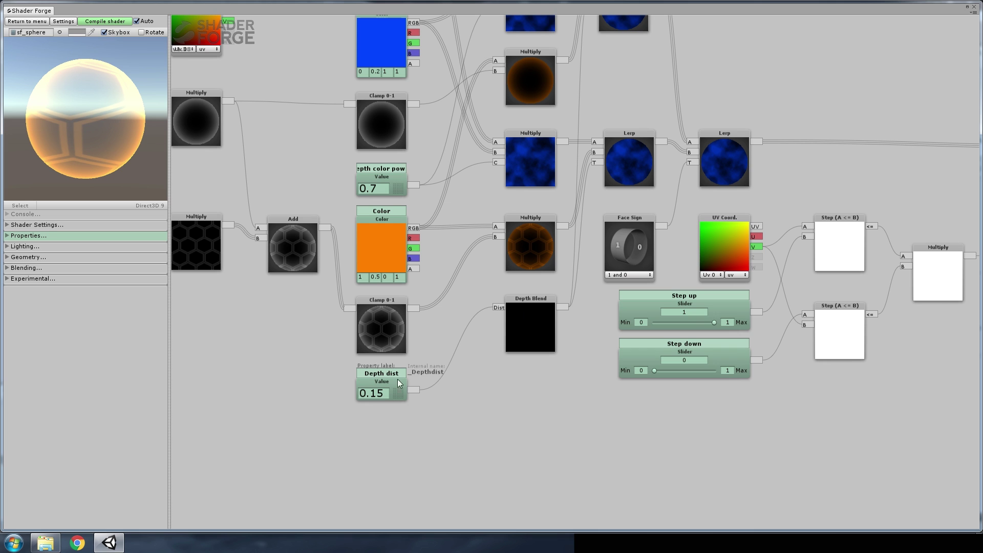
pyautogui.moveTo(518, 410); pyautogui.dragTo(408, 472, button='middle')
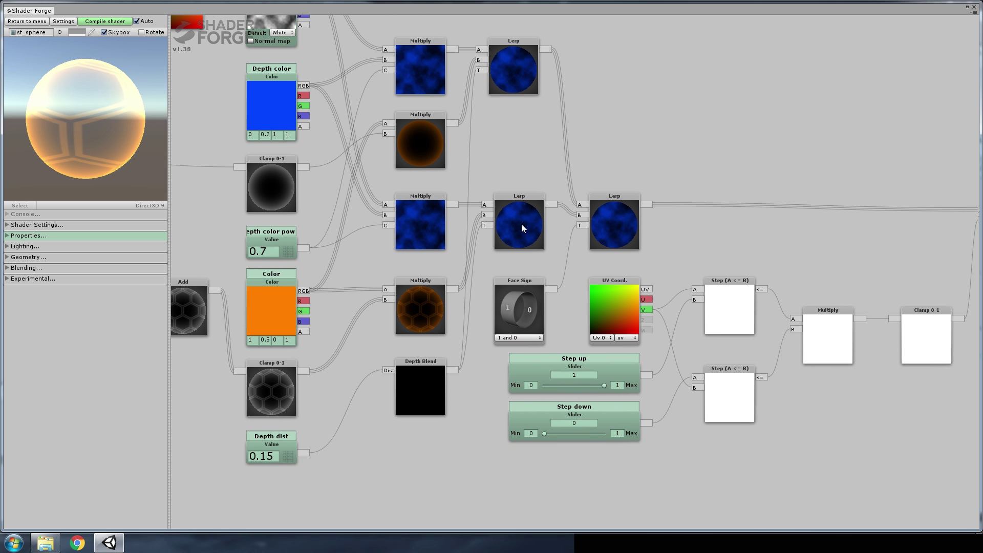
# Examine the Face Sign, Lerp, Step up and Step down nodes leading to the final Multiply node
pyautogui.scroll(-1, 507, 215)
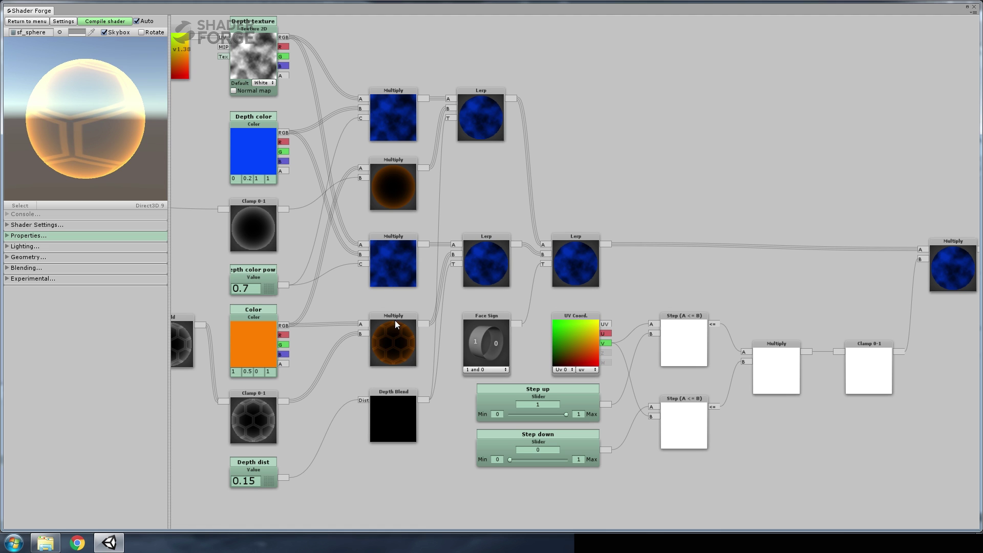
pyautogui.scroll(1, 418, 316)
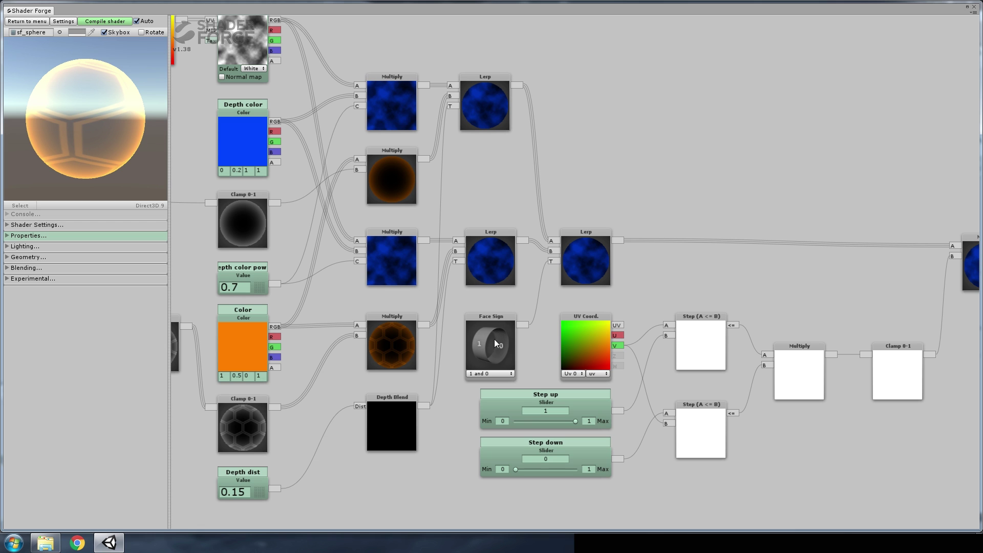
pyautogui.moveTo(664, 282); pyautogui.dragTo(583, 274)
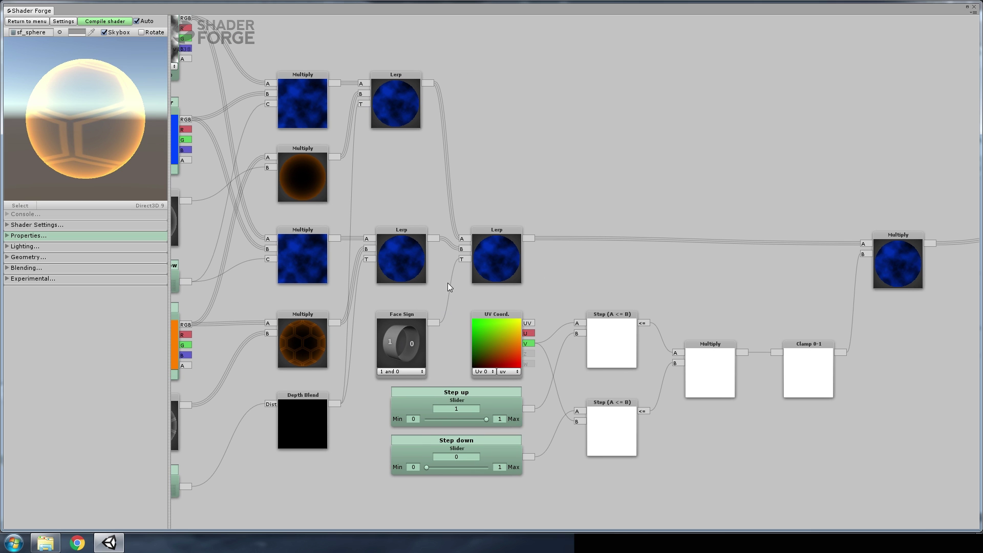
pyautogui.scroll(-4, 463, 275)
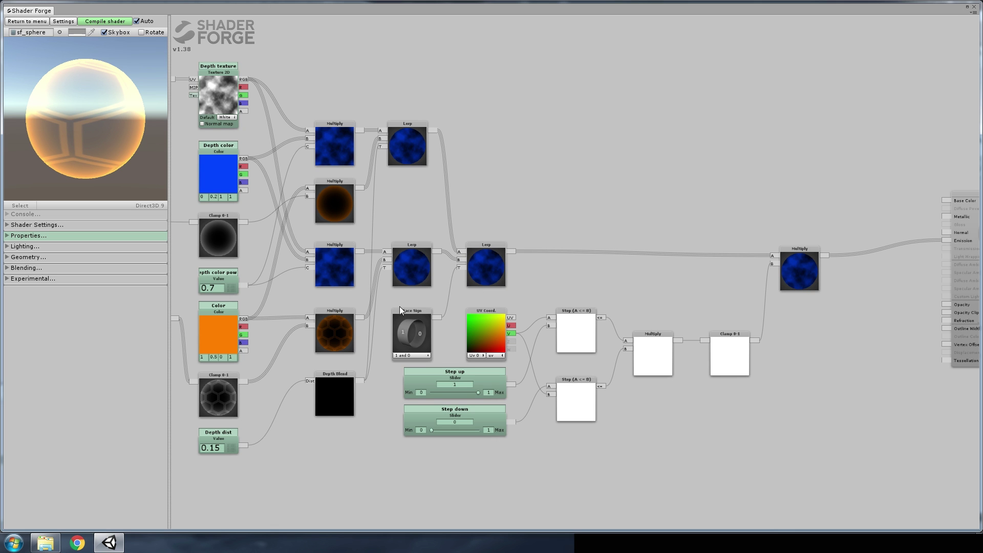
pyautogui.moveTo(425, 302); pyautogui.dragTo(591, 296)
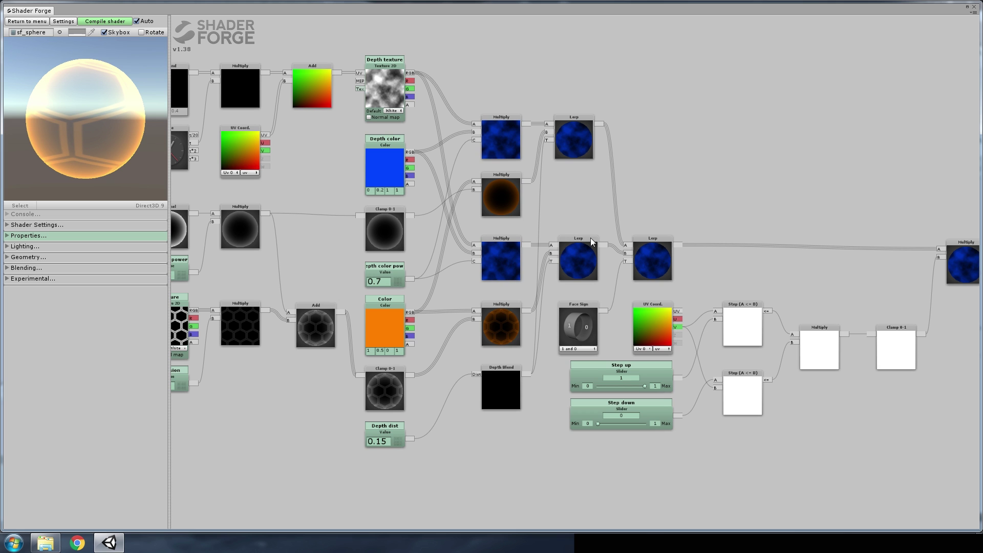
pyautogui.scroll(1, 499, 210)
pyautogui.moveTo(920, 149); pyautogui.dragTo(789, 154)
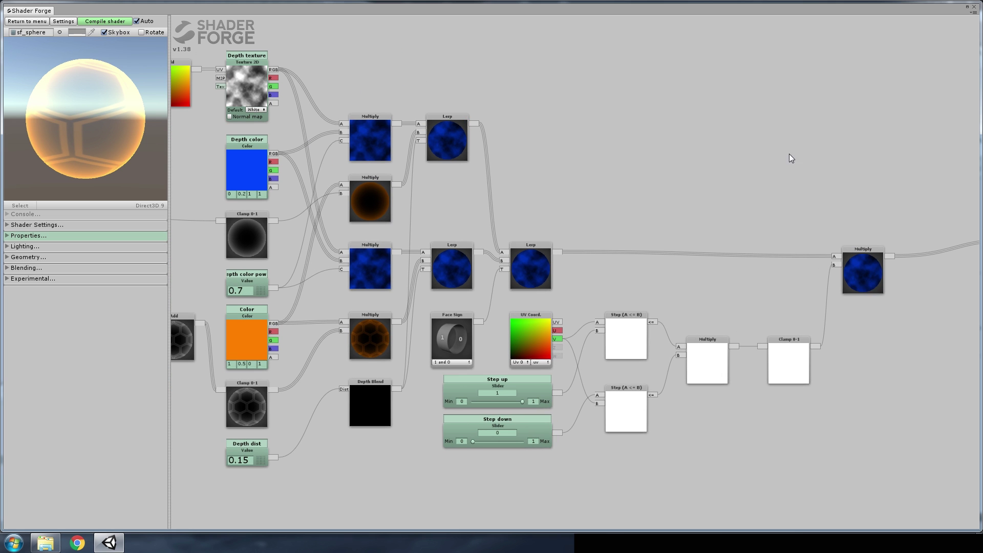
# Close Shader Forge and assign the shield material to Element 0 of the Sphere's Mesh Renderer
pyautogui.click(975, 7)
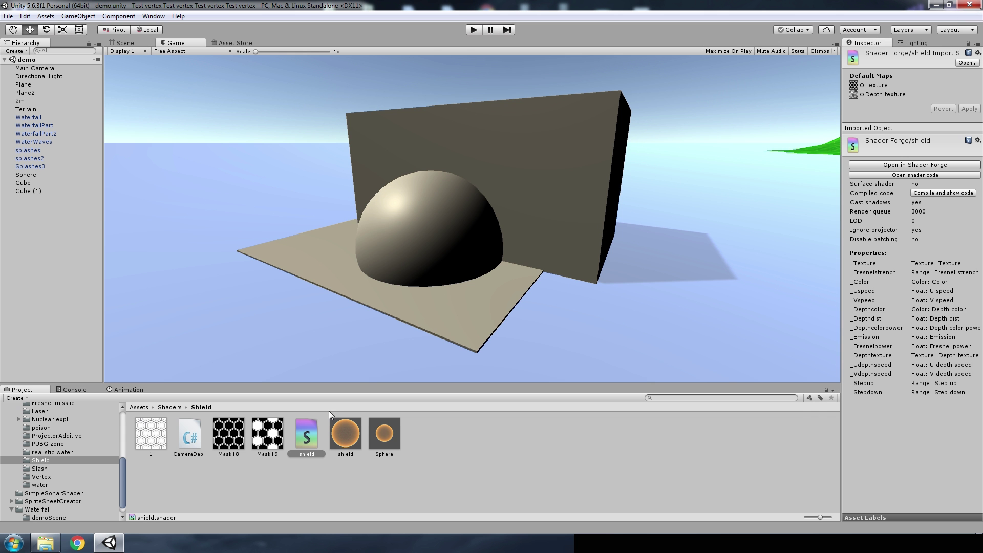
pyautogui.moveTo(344, 432); pyautogui.dragTo(436, 226)
pyautogui.click(25, 175)
pyautogui.moveTo(359, 440); pyautogui.dragTo(412, 238)
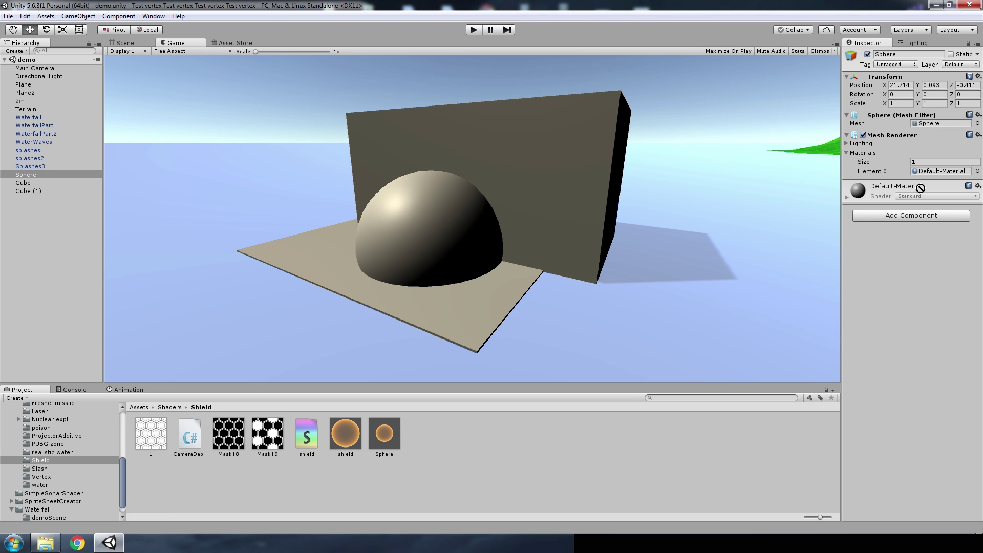
pyautogui.moveTo(935, 175); pyautogui.dragTo(935, 175)
pyautogui.click(506, 244)
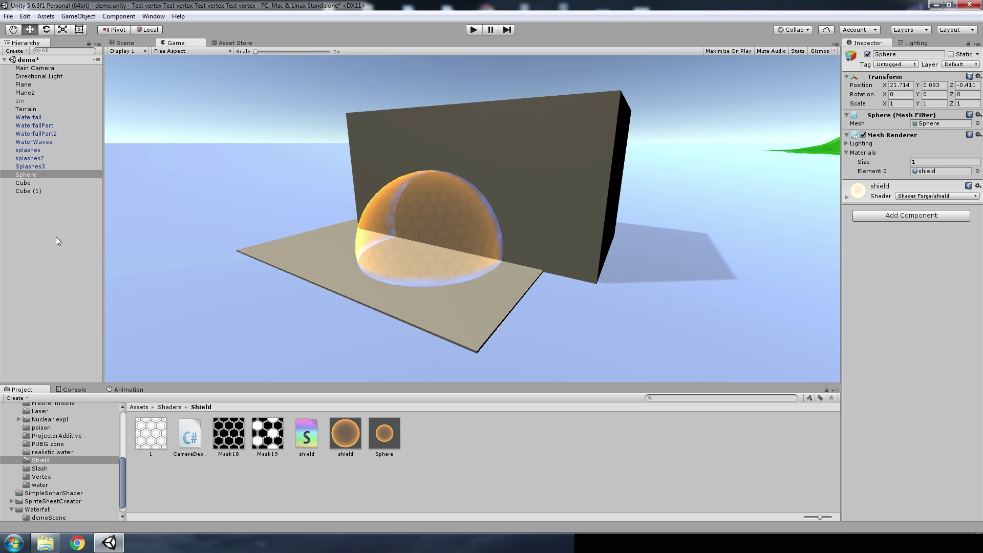
# Inspect the shield sphere's intersections with the wall and floor from closer angles in the Scene view
pyautogui.click(119, 43)
pyautogui.press('d')
pyautogui.press('w')
pyautogui.moveTo(358, 194); pyautogui.dragTo(231, 226, button='right')
pyautogui.press('a')
pyautogui.press('s')
pyautogui.click(48, 268)
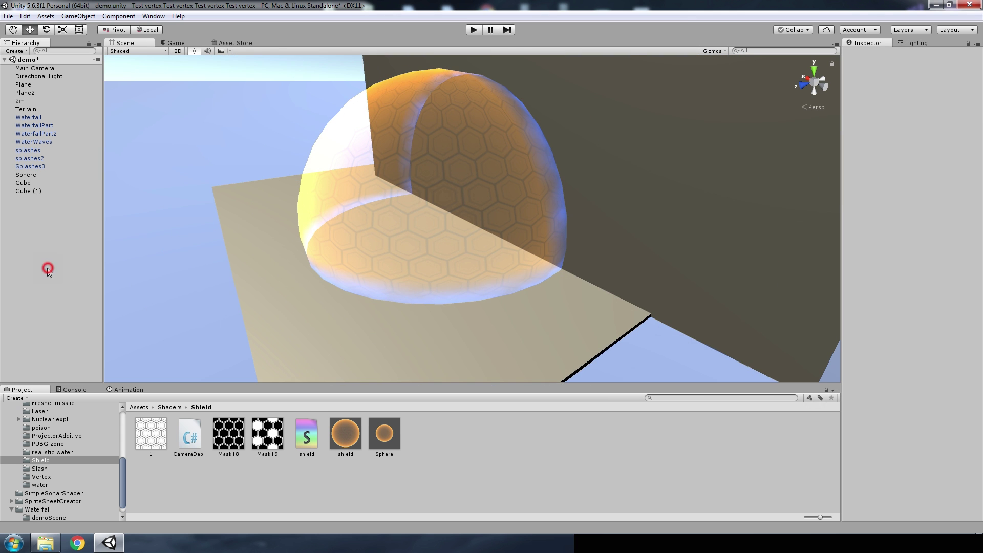
pyautogui.moveTo(398, 172); pyautogui.dragTo(379, 154, button='right')
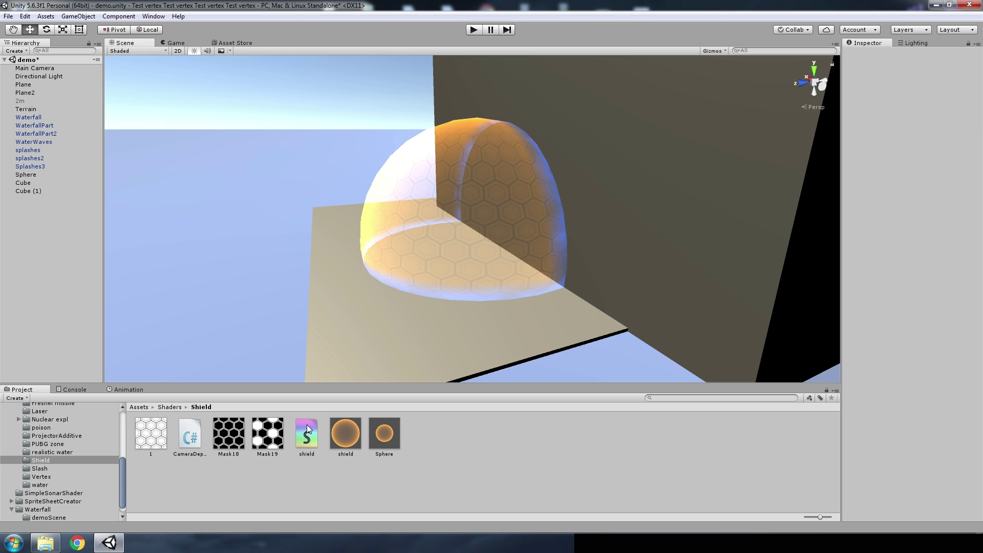
# Assign the Mask18 hexagon texture to the Texture slot of the shield material
pyautogui.moveTo(341, 432); pyautogui.dragTo(878, 233)
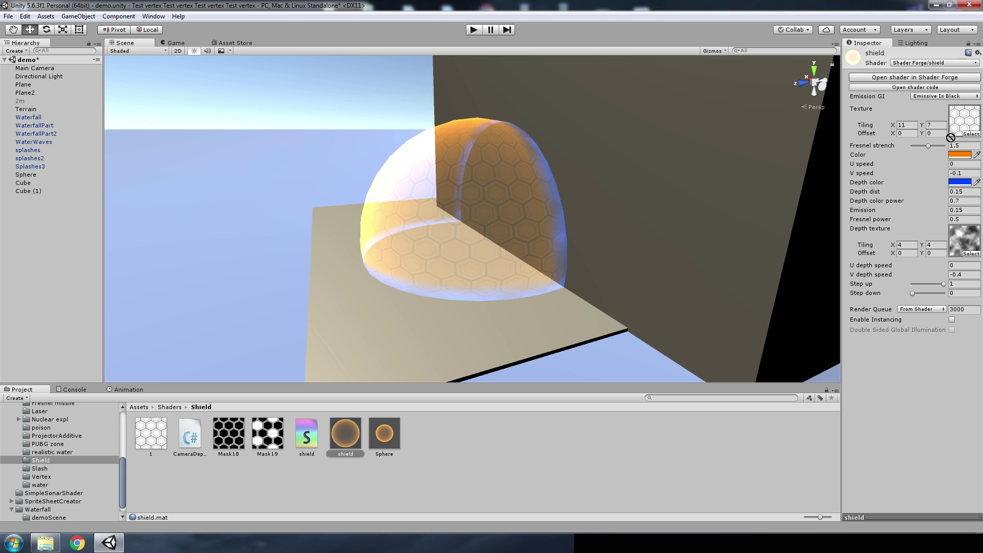
pyautogui.moveTo(951, 138); pyautogui.dragTo(964, 121)
pyautogui.scroll(3, 450, 235)
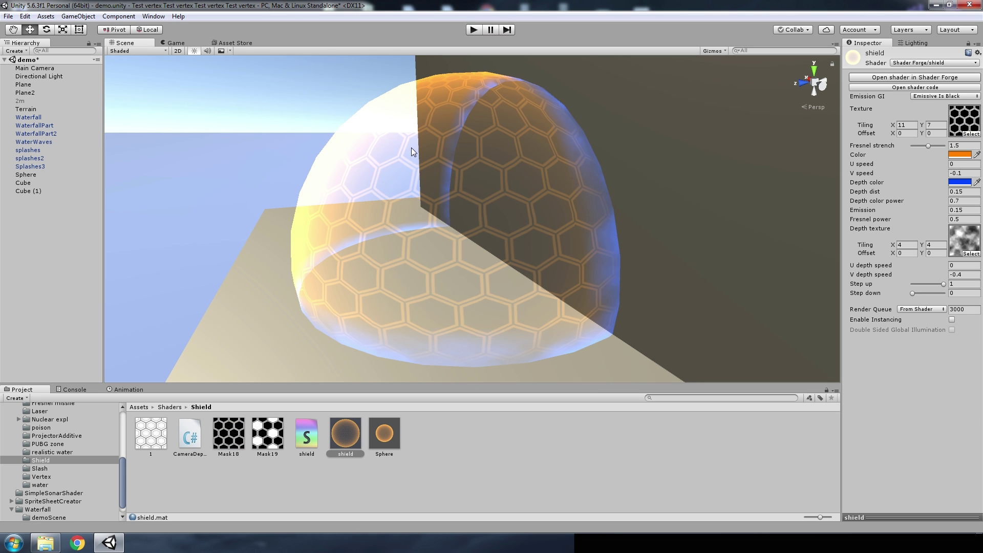
# Open the shield shader in Shader Forge and connect the last Lerp's output directly to Main's Emission, bypassing the final Multiply
pyautogui.click(318, 430)
pyautogui.click(928, 165)
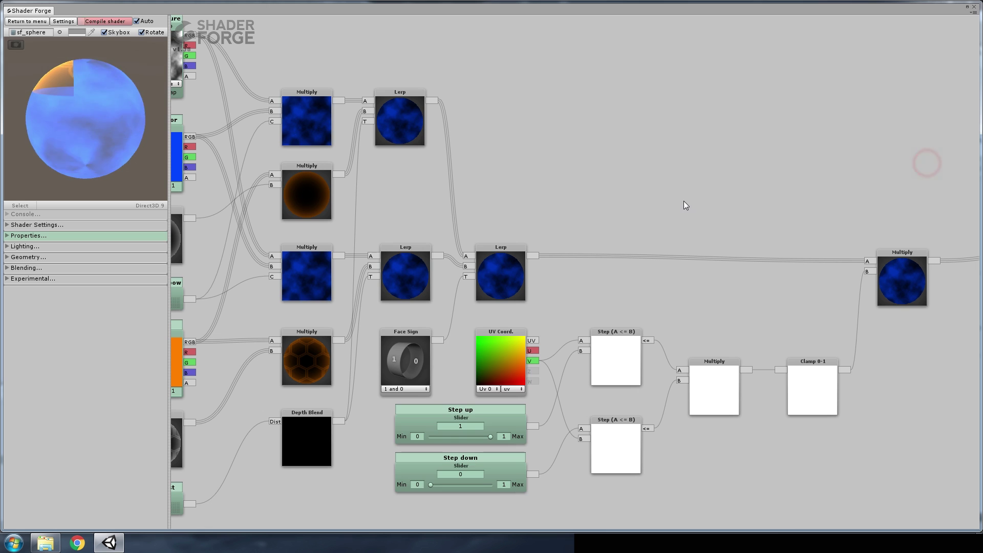
pyautogui.moveTo(563, 227); pyautogui.dragTo(474, 239, button='middle')
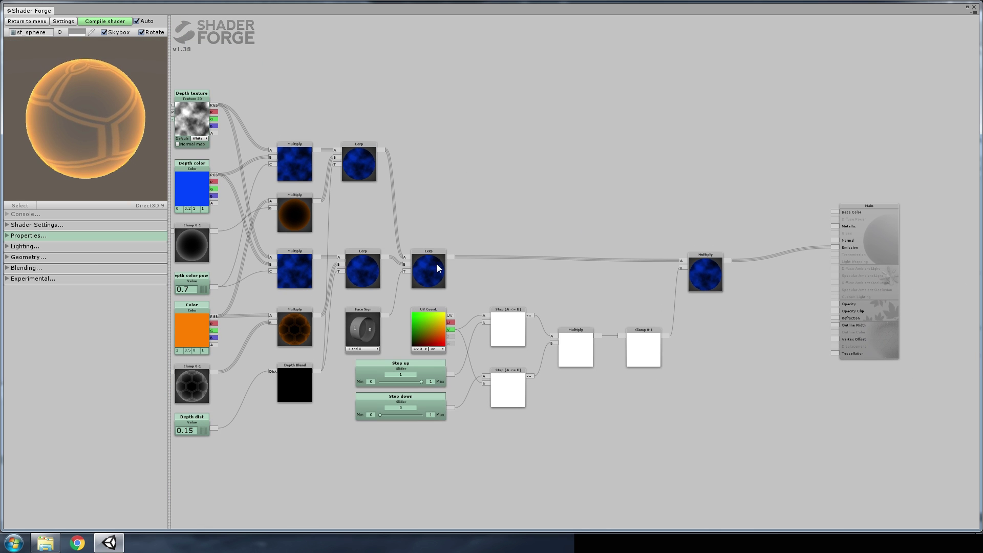
pyautogui.moveTo(388, 257); pyautogui.dragTo(835, 247)
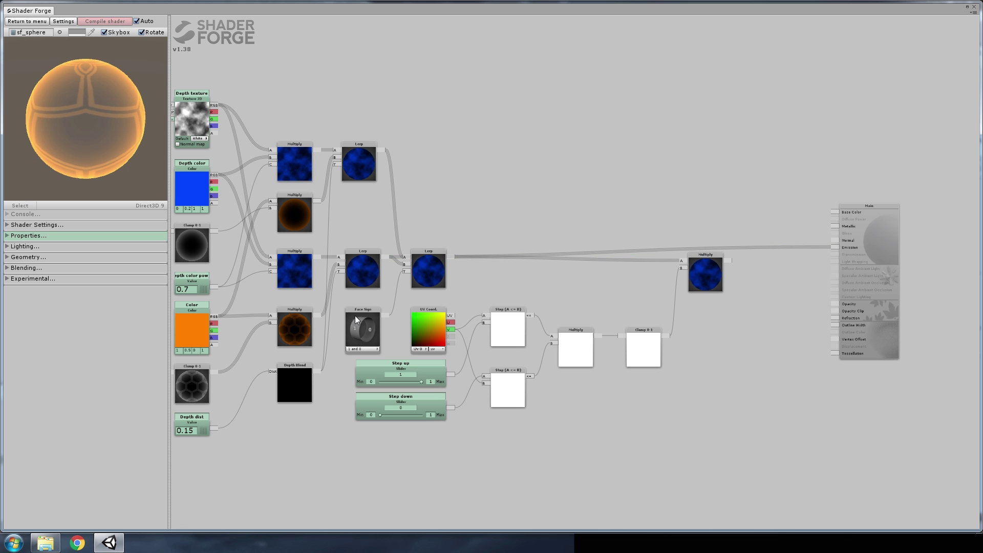
# Move the Shader Forge window aside to check the shield in the scene, and reconnect the final Multiply to Emission
pyautogui.moveTo(358, 11); pyautogui.dragTo(330, 347)
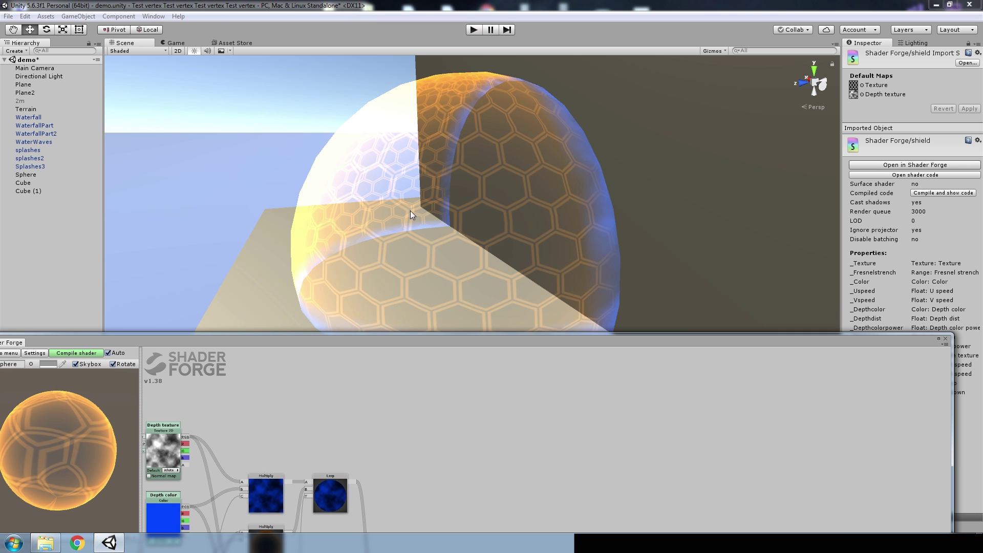
pyautogui.moveTo(391, 341); pyautogui.dragTo(397, 302)
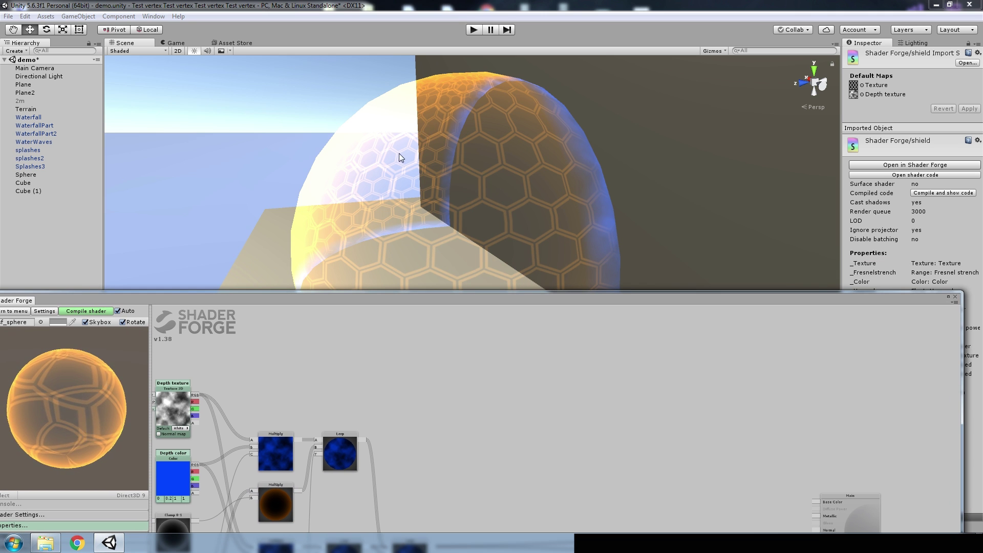
pyautogui.click(435, 302)
pyautogui.moveTo(436, 302); pyautogui.dragTo(440, 78)
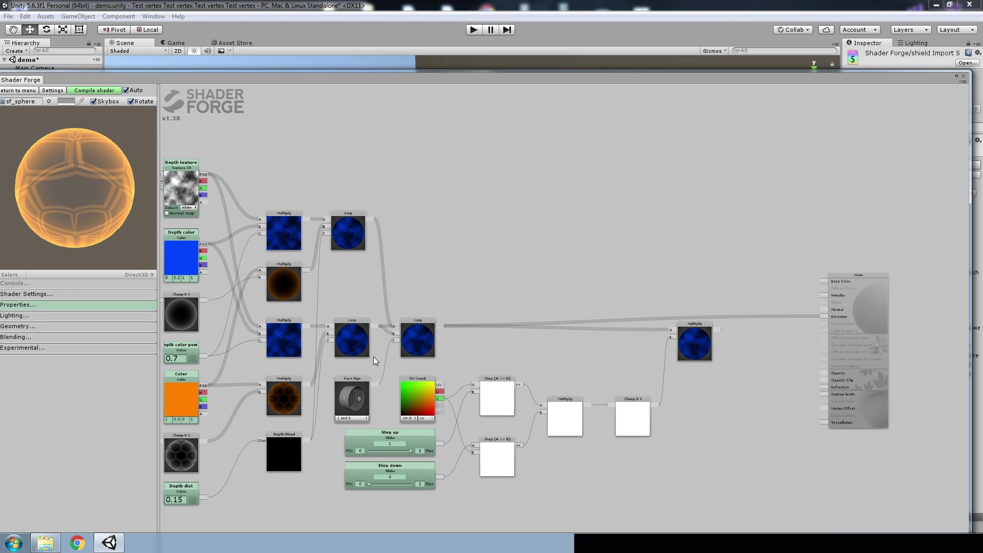
pyautogui.moveTo(717, 330); pyautogui.dragTo(829, 315)
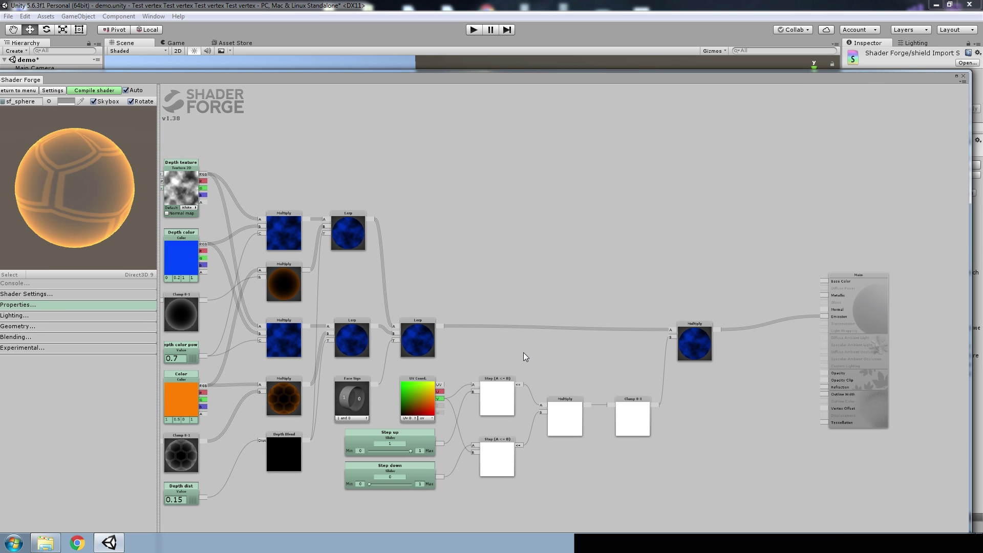
# Try the Step up and Step down sliders and examine the Step, Multiply and Clamp nodes they feed
pyautogui.moveTo(524, 352); pyautogui.dragTo(536, 265)
pyautogui.moveTo(85, 202); pyautogui.dragTo(117, 166)
pyautogui.scroll(3, 477, 385)
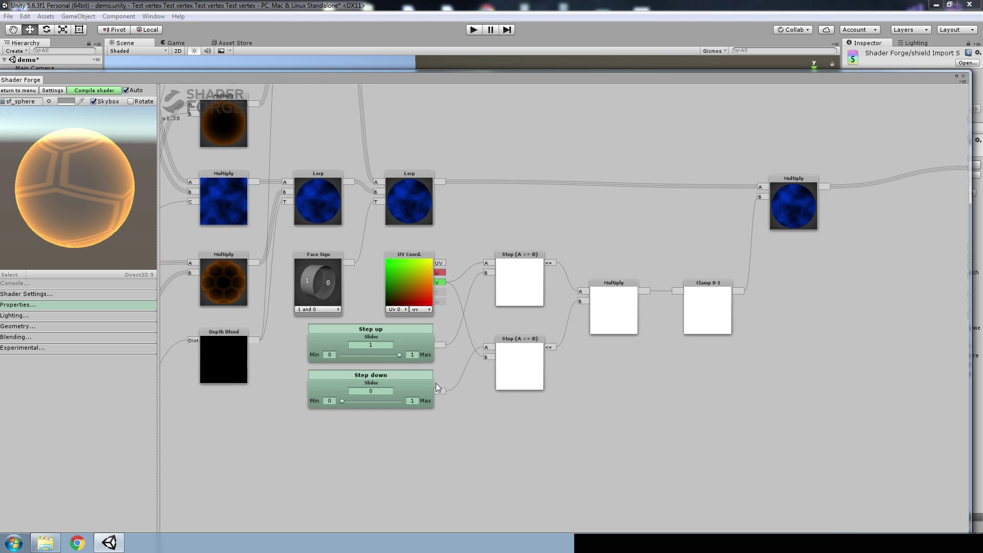
pyautogui.moveTo(399, 354)
pyautogui.mouseDown()
pyautogui.moveTo(373, 354)
pyautogui.moveTo(402, 357)
pyautogui.mouseUp()
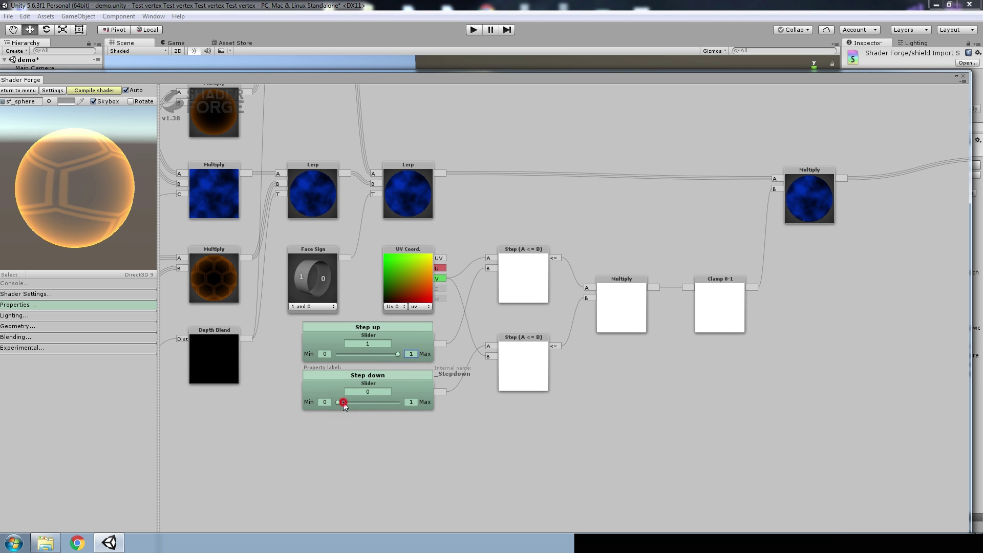
pyautogui.moveTo(344, 404); pyautogui.dragTo(329, 403)
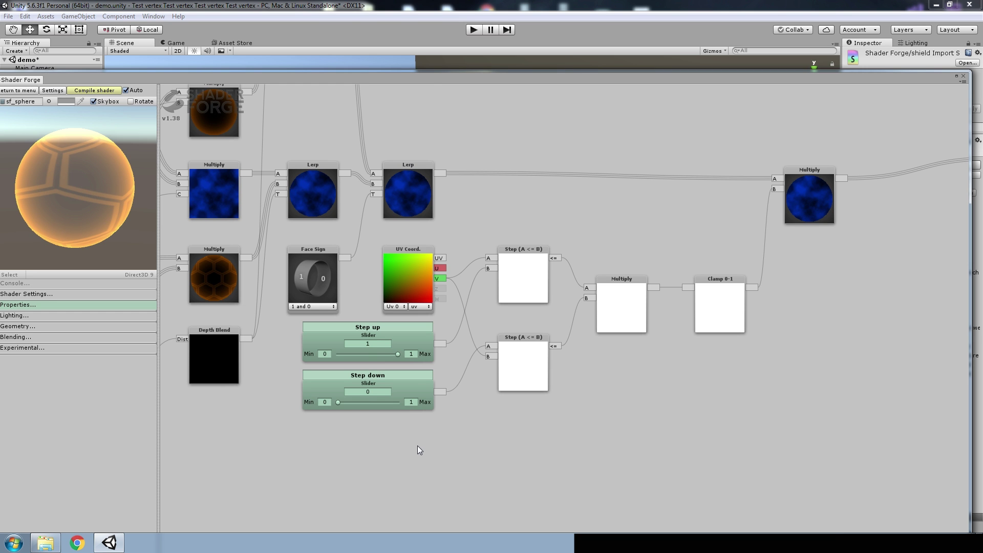
pyautogui.scroll(-3, 546, 423)
pyautogui.scroll(3, 525, 439)
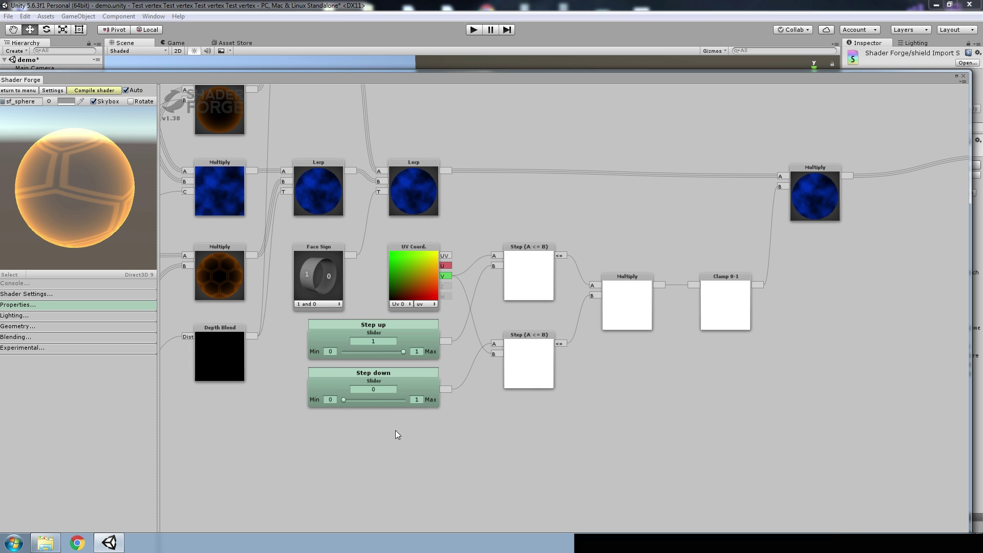
# Add a second UV Coordinates node below the Step down slider and set it to Uv 1 and uvzw
pyautogui.press('u')
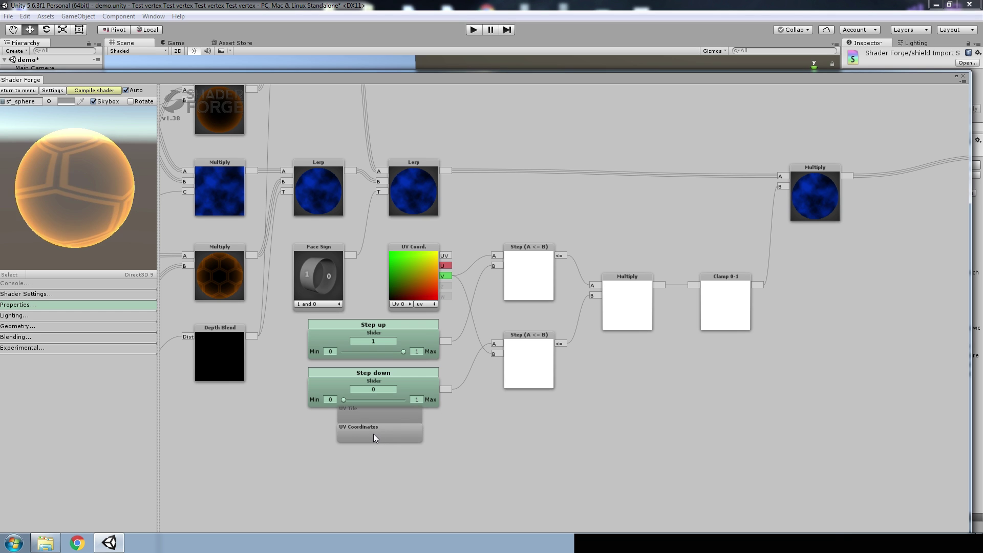
pyautogui.click(373, 435)
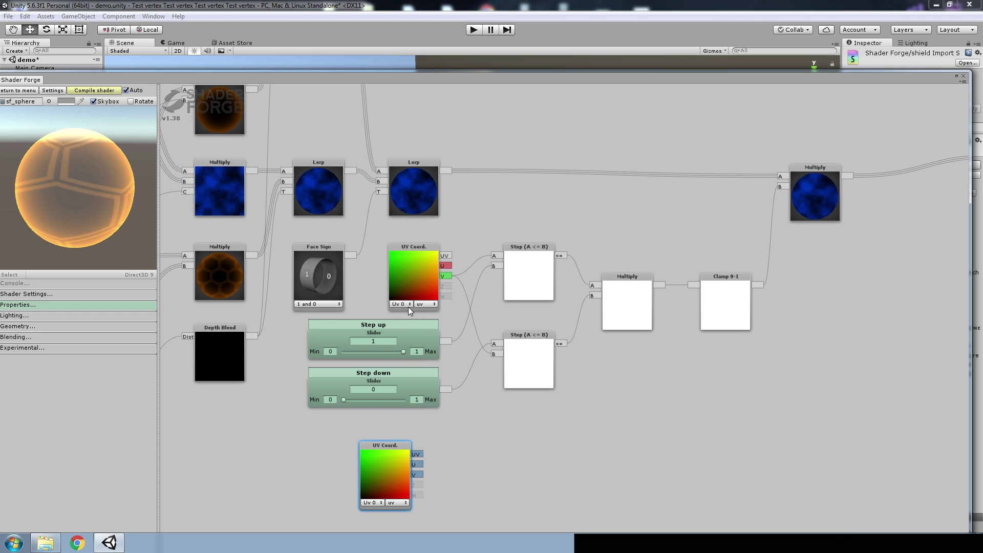
pyautogui.click(371, 503)
pyautogui.click(398, 504)
pyautogui.click(418, 502)
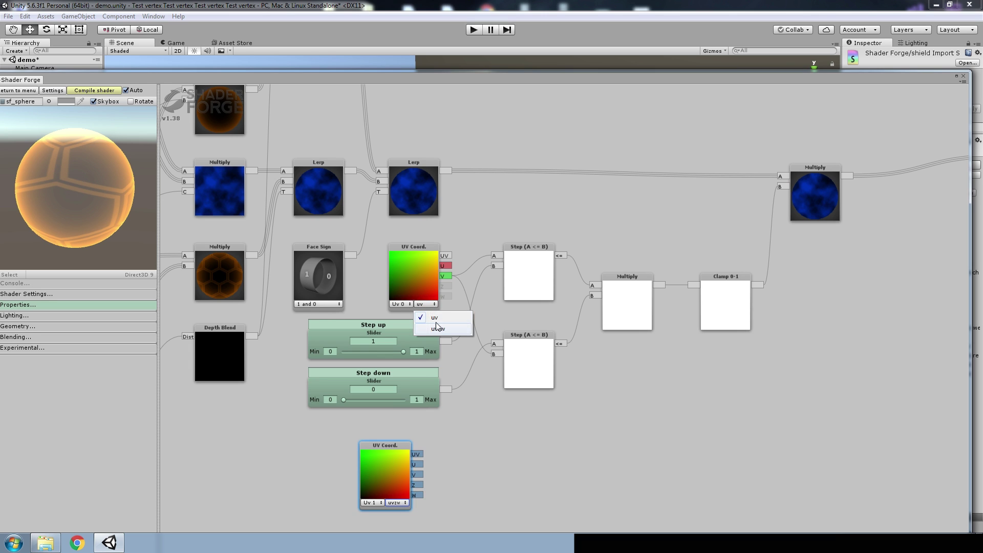
pyautogui.click(479, 436)
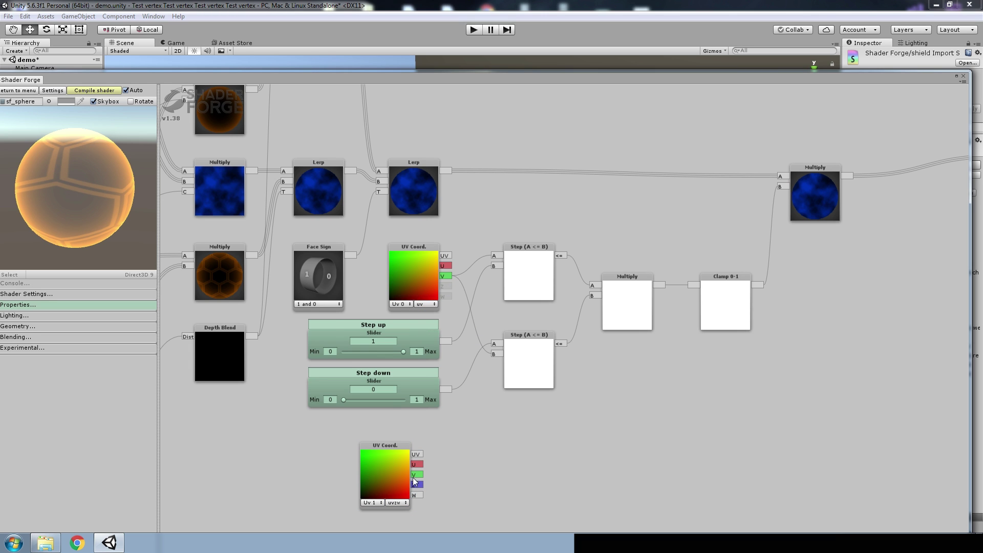
# Try linking the new UV node to the lower Step node, delete the extra UV node and close Shader Forge
pyautogui.moveTo(416, 483); pyautogui.dragTo(487, 366)
pyautogui.click(392, 475)
pyautogui.press('Delete')
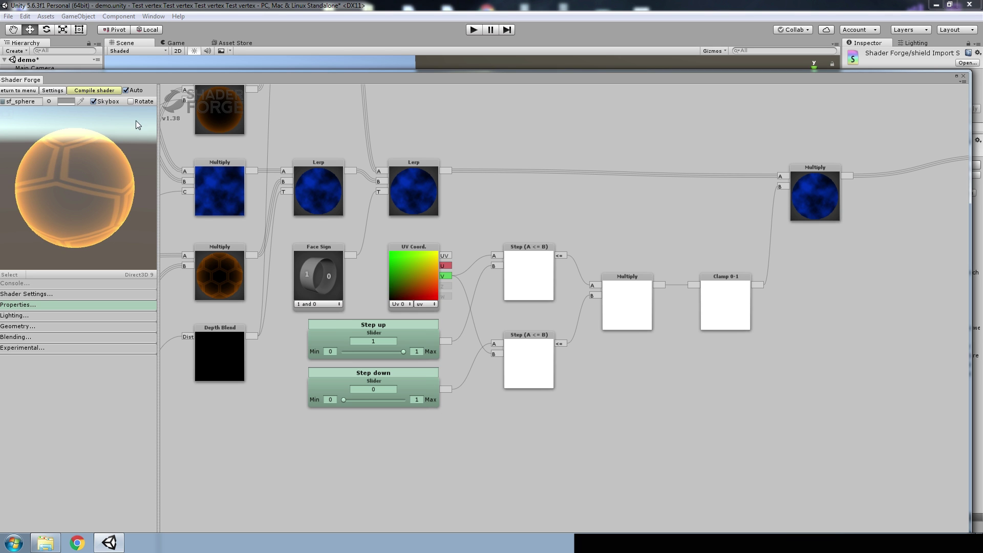
pyautogui.click(963, 76)
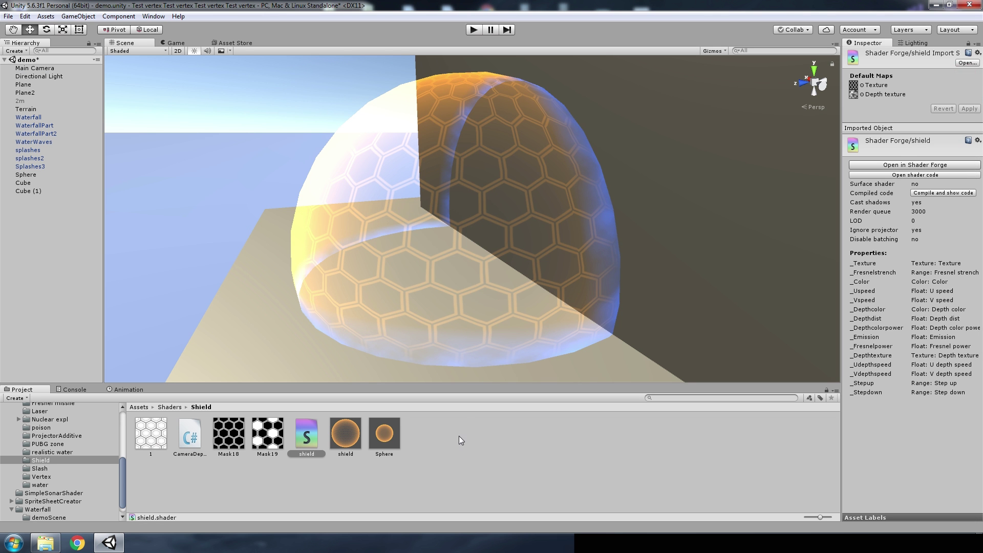
# View the shield from farther away, reopen its shader in Shader Forge and review the whole node graph up to the final Multiply
pyautogui.keyDown('alt'); pyautogui.moveTo(461, 307); pyautogui.dragTo(509, 268); pyautogui.keyUp('alt')
pyautogui.click(310, 435)
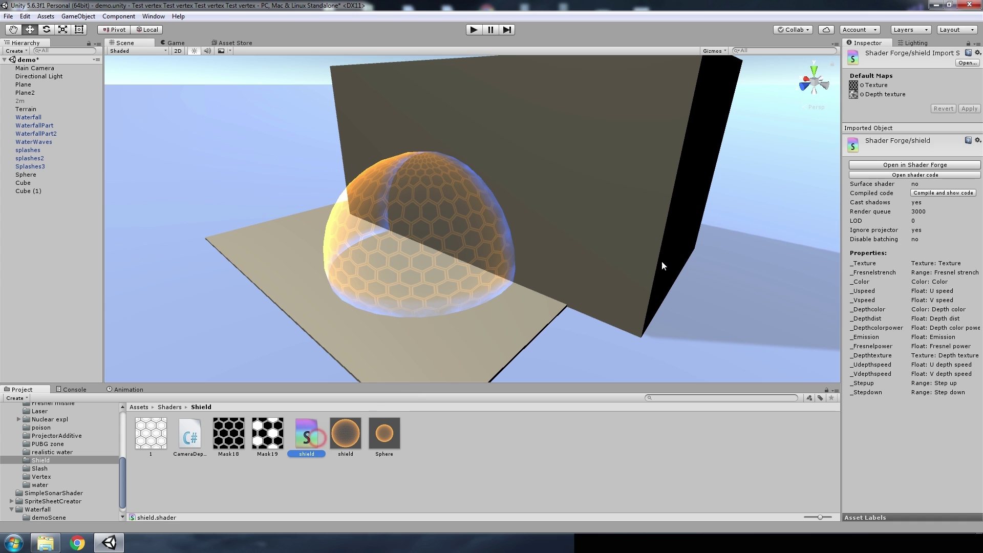
pyautogui.click(913, 166)
pyautogui.scroll(-5, 651, 232)
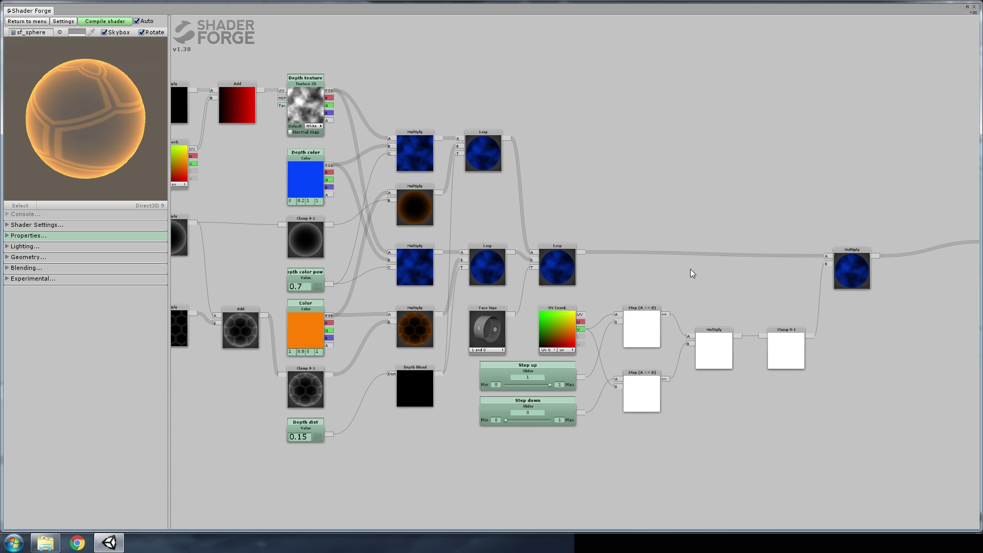
pyautogui.moveTo(348, 311); pyautogui.dragTo(458, 302)
pyautogui.moveTo(336, 259); pyautogui.dragTo(570, 288)
pyautogui.scroll(-1, 505, 266)
pyautogui.scroll(-1, 586, 302)
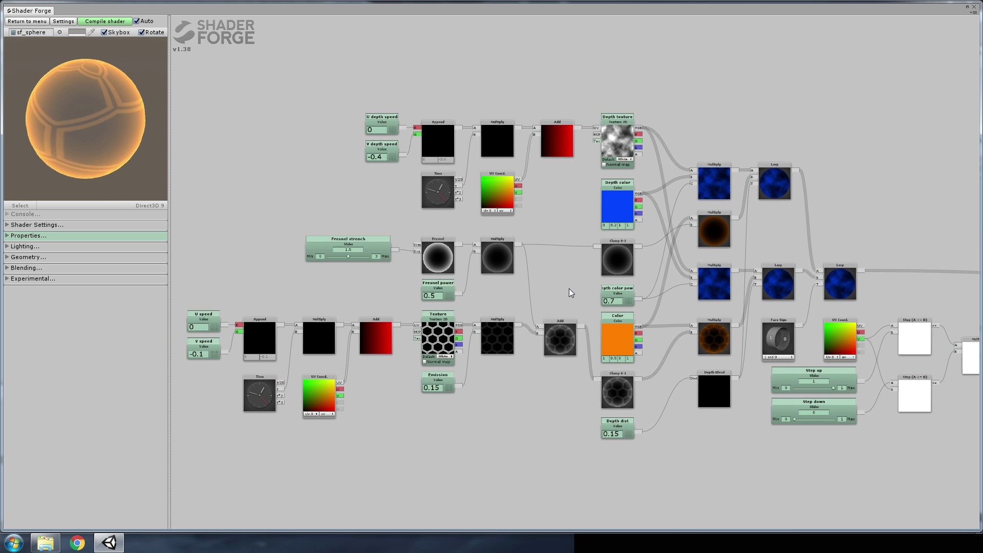
pyautogui.moveTo(510, 279); pyautogui.dragTo(348, 270)
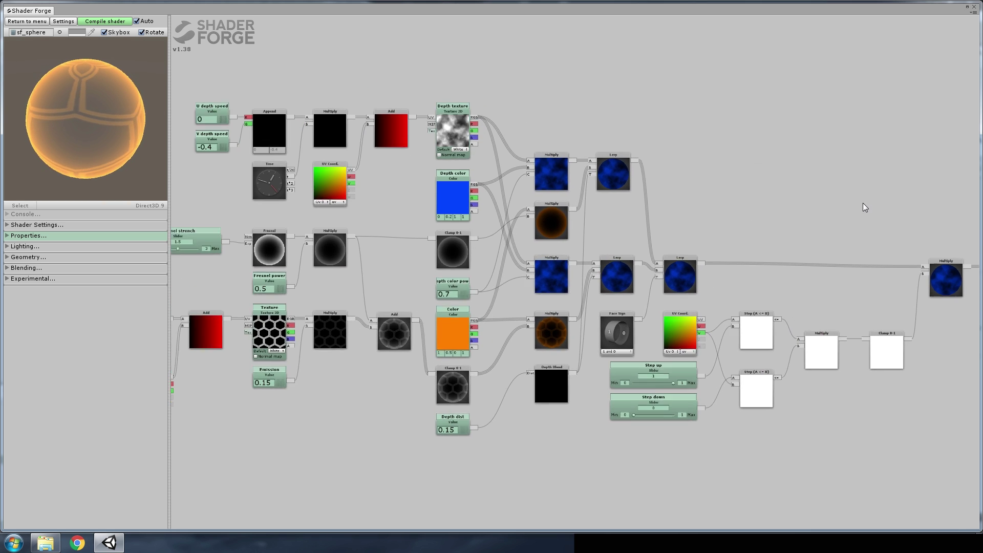
pyautogui.scroll(1, 843, 203)
pyautogui.moveTo(843, 204); pyautogui.dragTo(710, 198)
pyautogui.scroll(1, 882, 180)
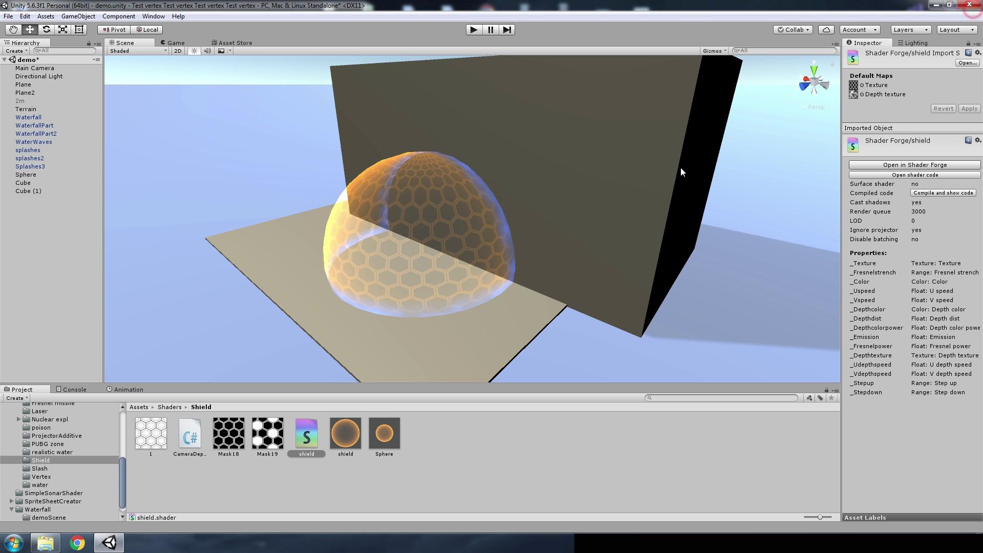
# Disable the Directional Light object in the demo scene
pyautogui.click(276, 472)
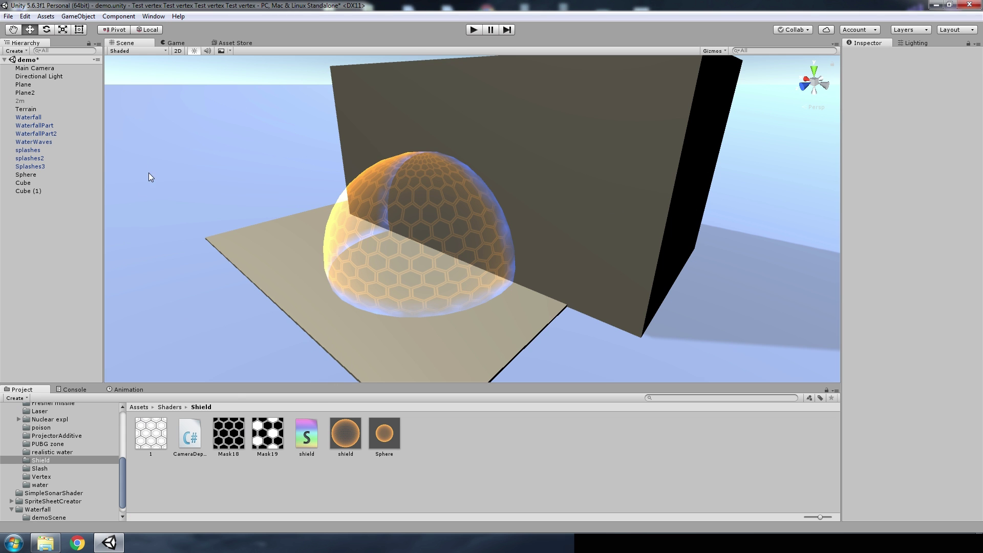
pyautogui.click(45, 75)
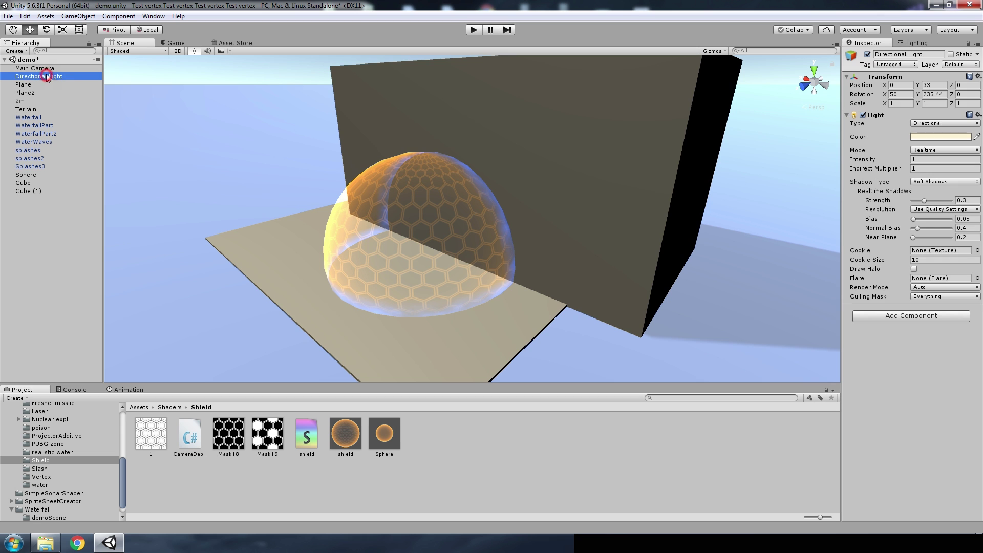
pyautogui.click(867, 54)
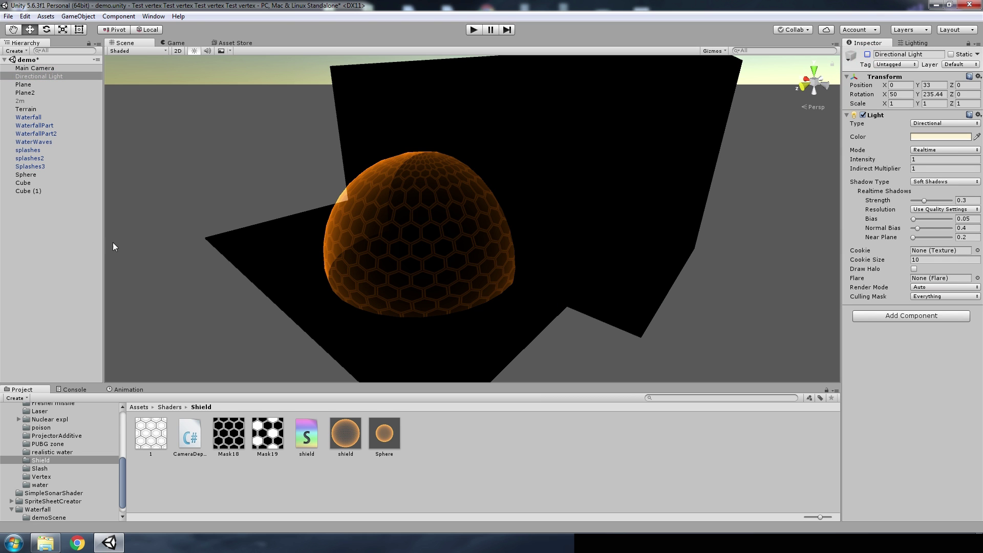
pyautogui.click(79, 245)
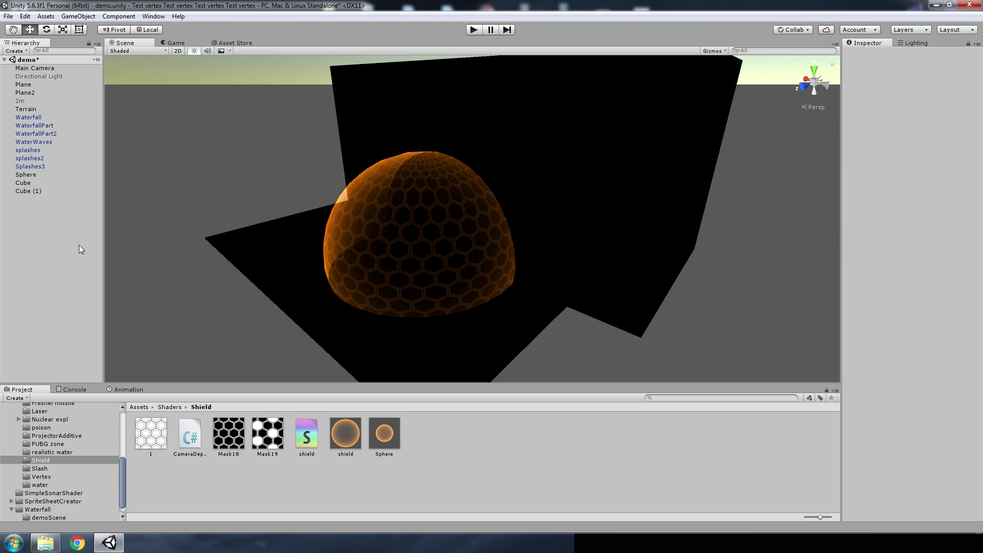
# Open the CameraDepth script in Visual Studio and read its Mode and cam field declarations
pyautogui.doubleClick(193, 431)
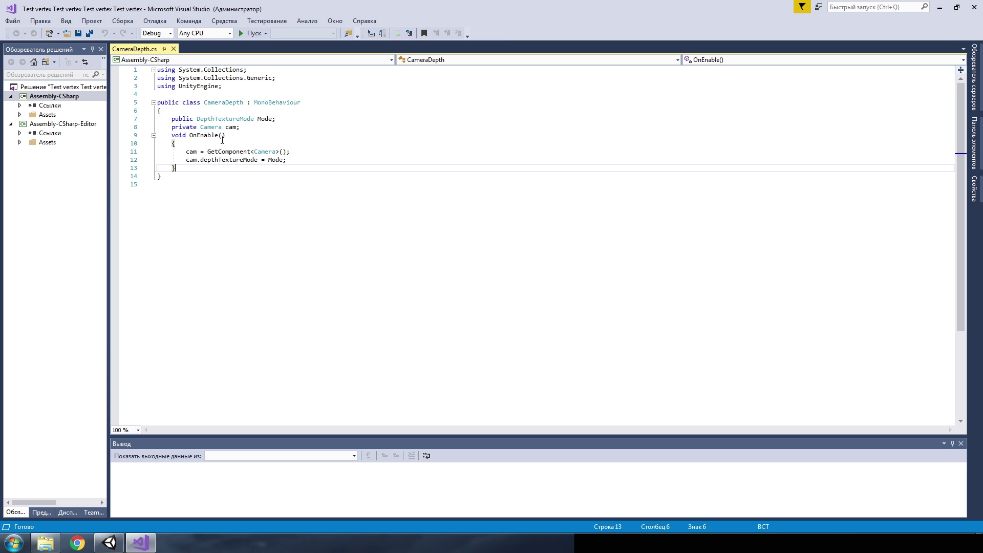
pyautogui.moveTo(169, 119); pyautogui.dragTo(194, 120)
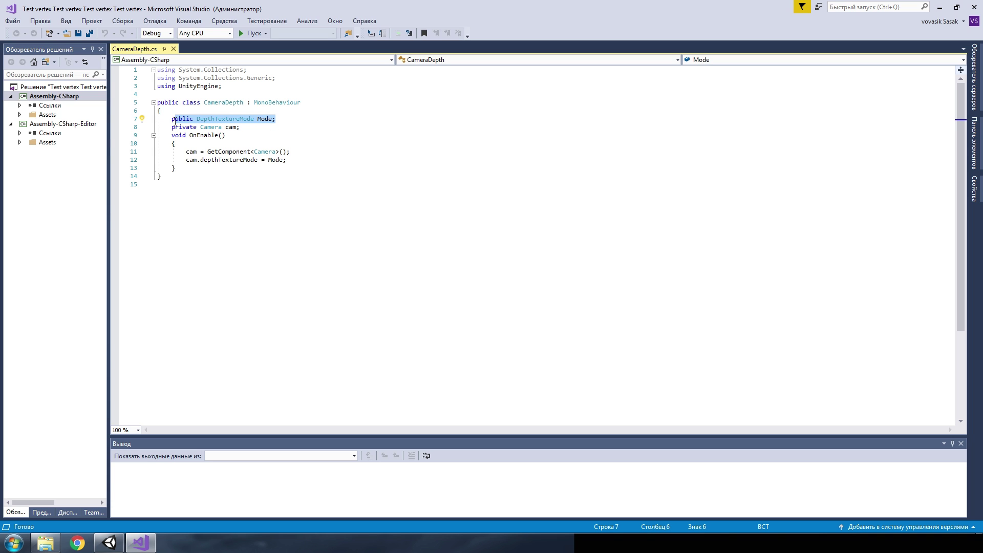
pyautogui.click(183, 119)
pyautogui.click(243, 128)
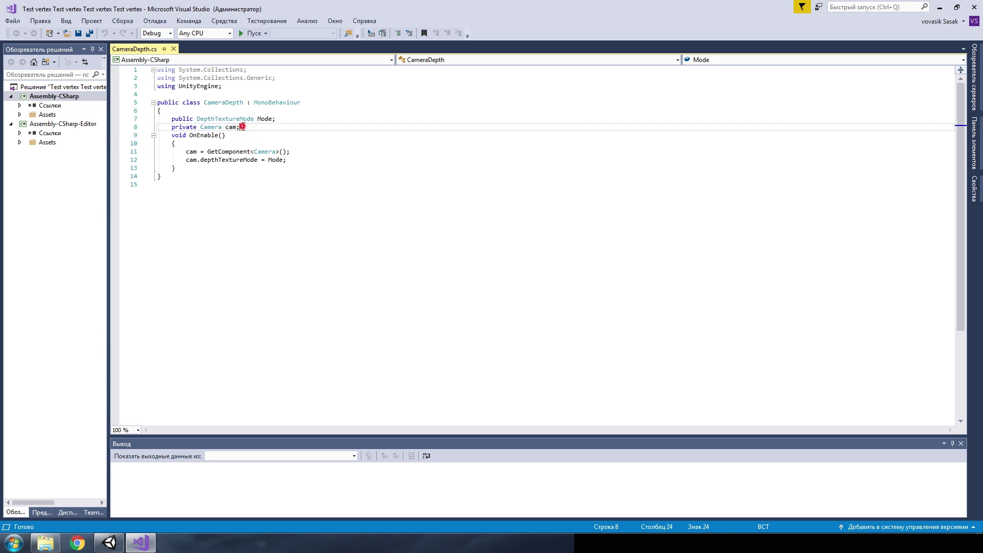
# Examine the OnEnable lines that get the Camera component and assign its depthTextureMode, and switch back to Unity
pyautogui.click(237, 146)
pyautogui.moveTo(187, 151); pyautogui.dragTo(228, 150)
pyautogui.click(219, 152)
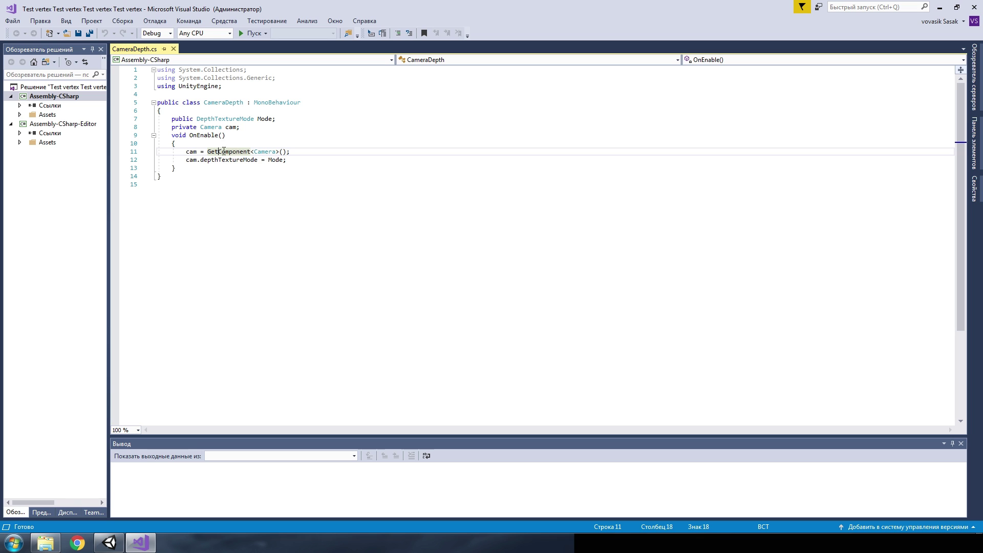
pyautogui.click(232, 162)
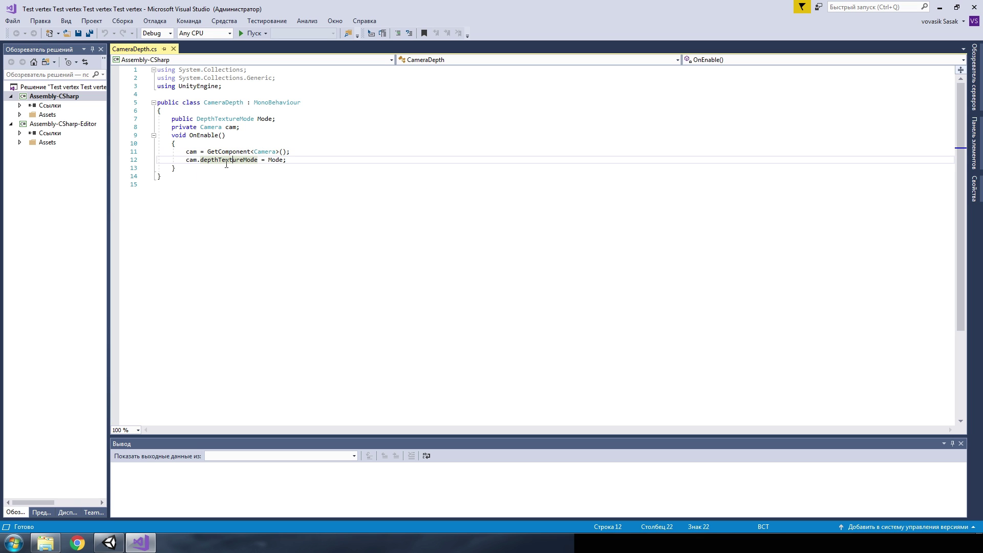
pyautogui.click(276, 160)
pyautogui.click(139, 540)
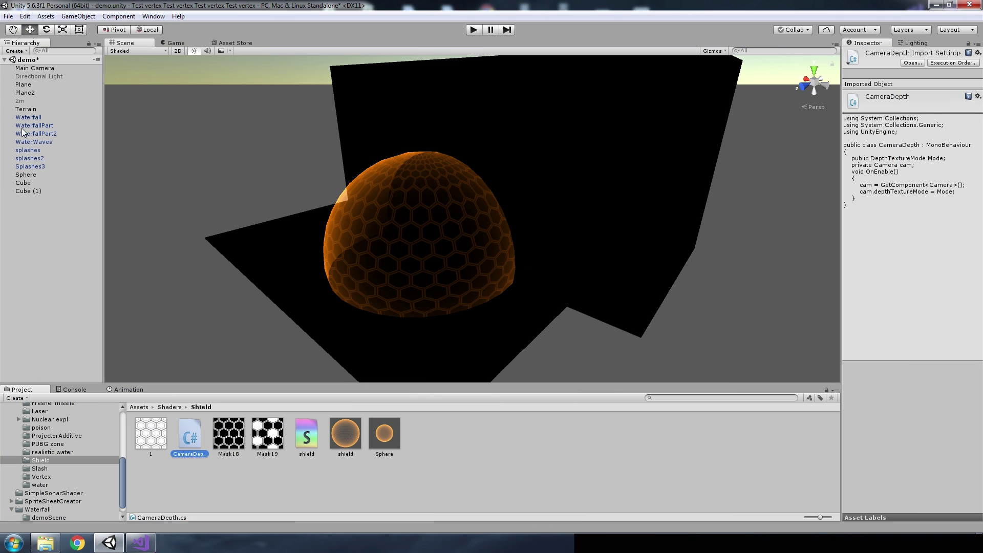
# Attach the CameraDepth script to the Main Camera as a component
pyautogui.click(34, 68)
pyautogui.moveTo(190, 431); pyautogui.dragTo(891, 346)
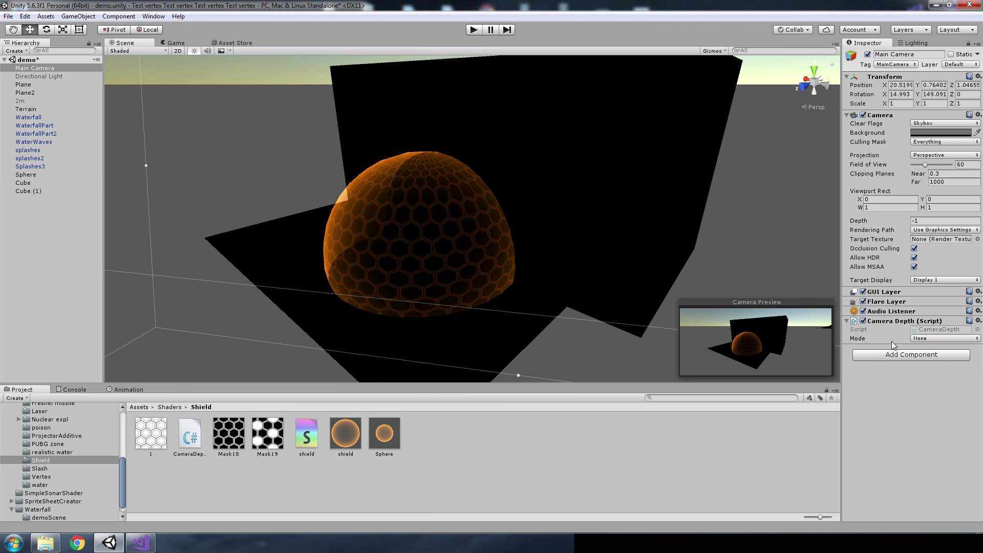
# Set the Camera Depth script's Mode to Depth on the Main Camera and test the shield in a short Play mode run
pyautogui.click(935, 339)
pyautogui.click(933, 363)
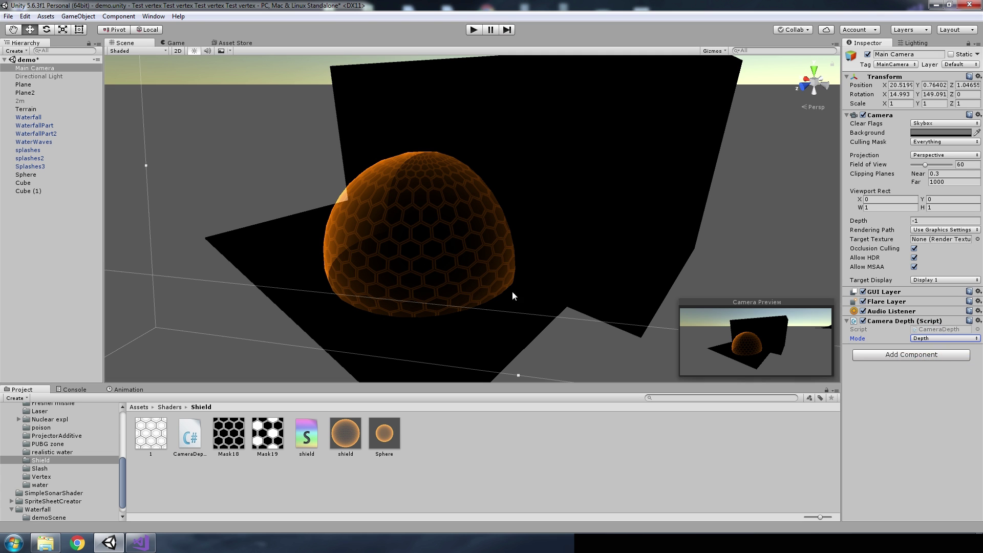
pyautogui.click(84, 241)
pyautogui.click(473, 29)
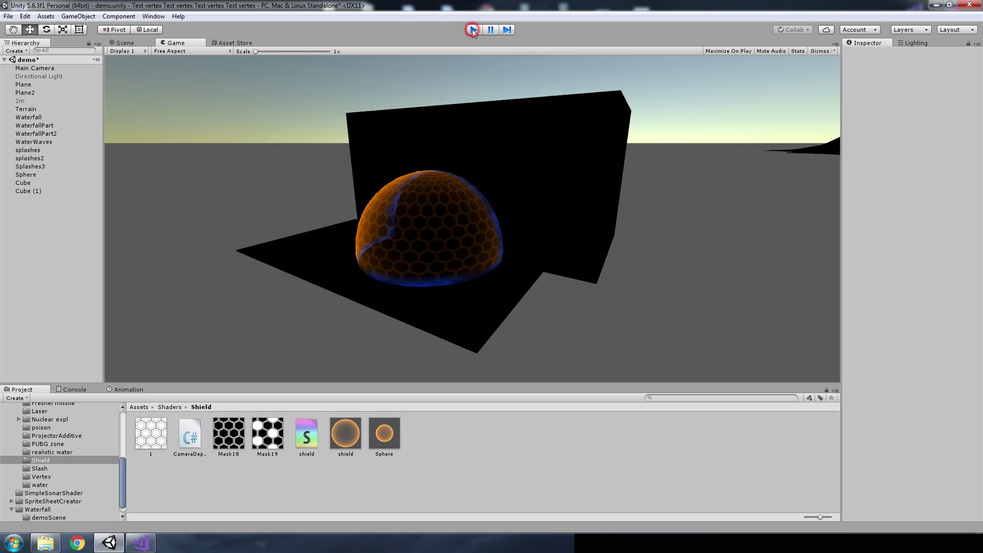
pyautogui.click(472, 29)
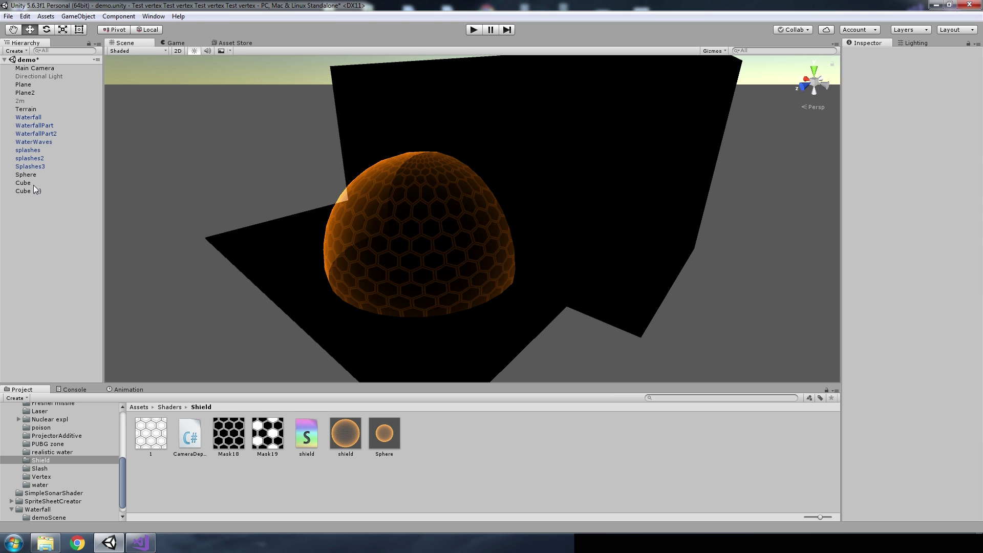
# Enable the Directional Light object to compare the shield under scene lighting, and disable it again
pyautogui.click(39, 77)
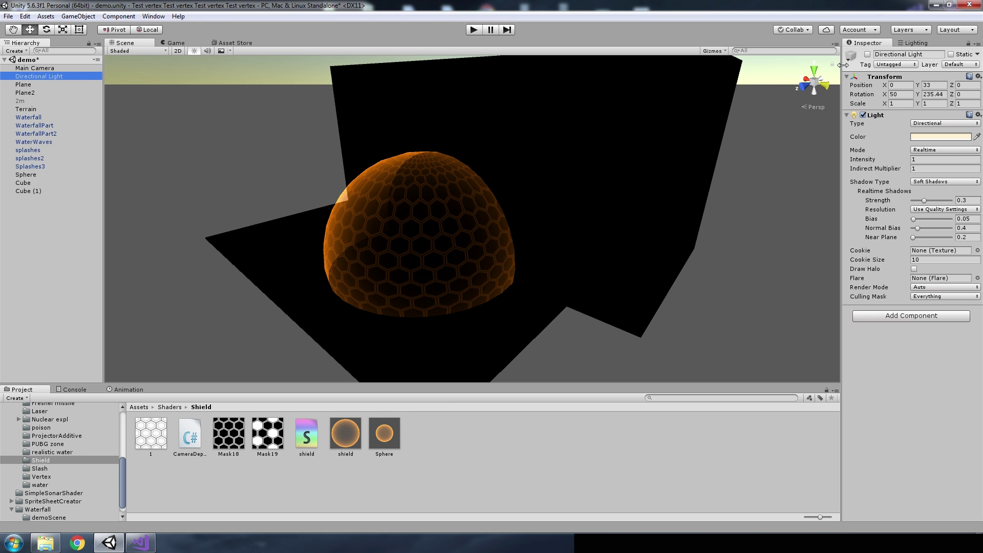
pyautogui.click(868, 54)
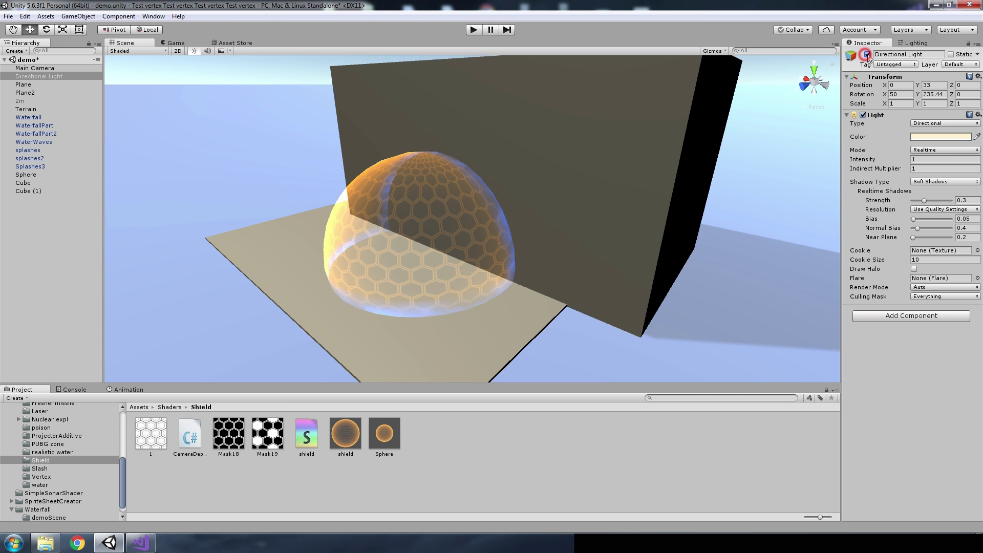
pyautogui.click(868, 55)
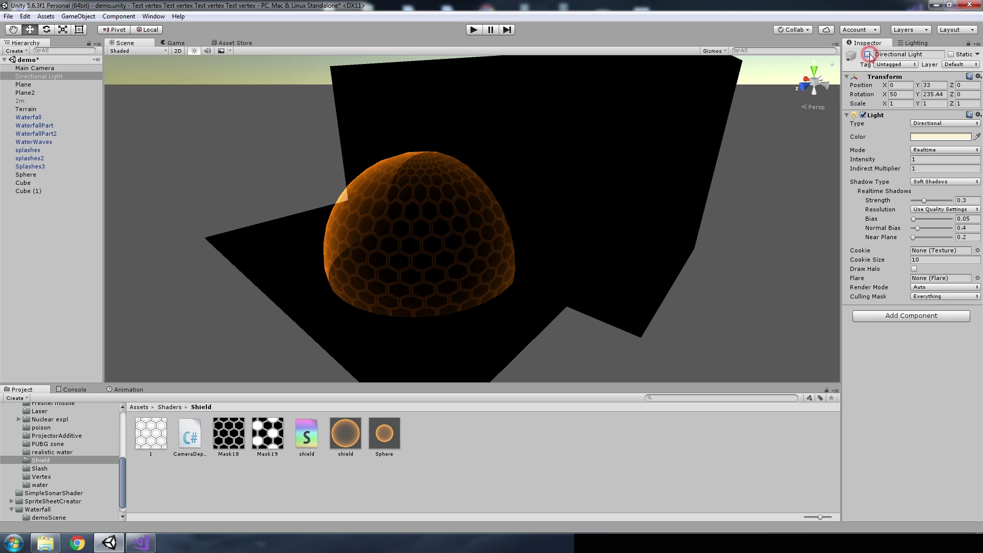
# Run the scene in Play mode with the light off, and check the CameraDepth script in Visual Studio before returning to Unity
pyautogui.click(473, 29)
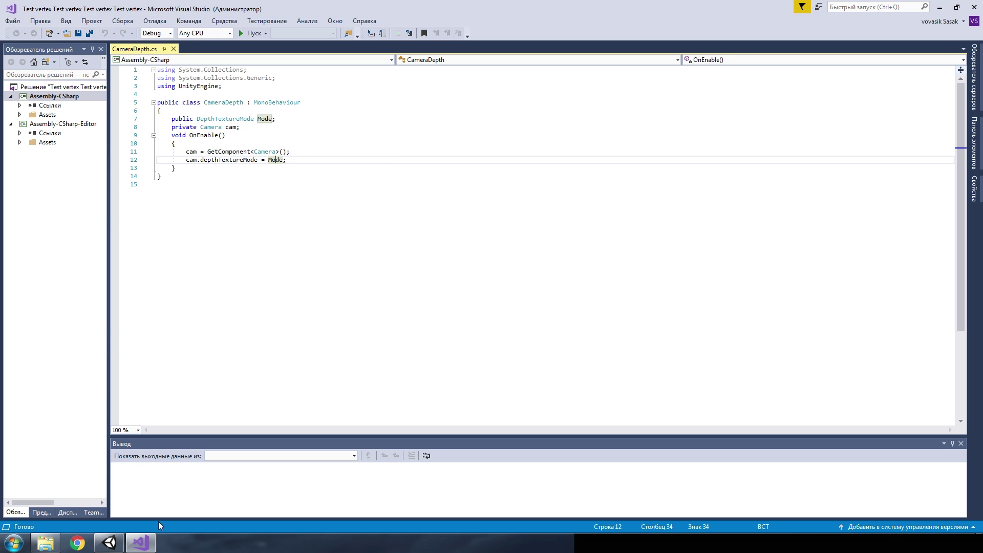
pyautogui.click(141, 543)
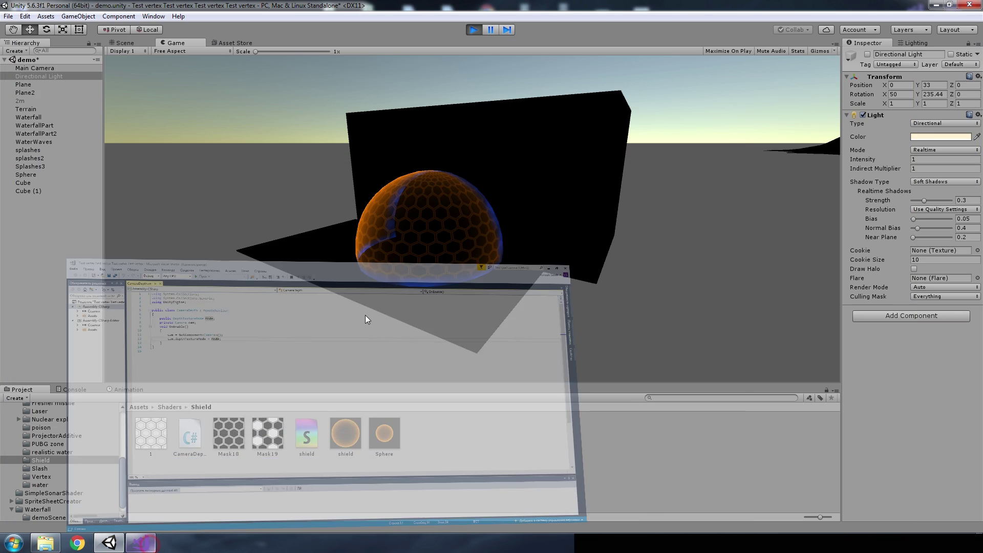